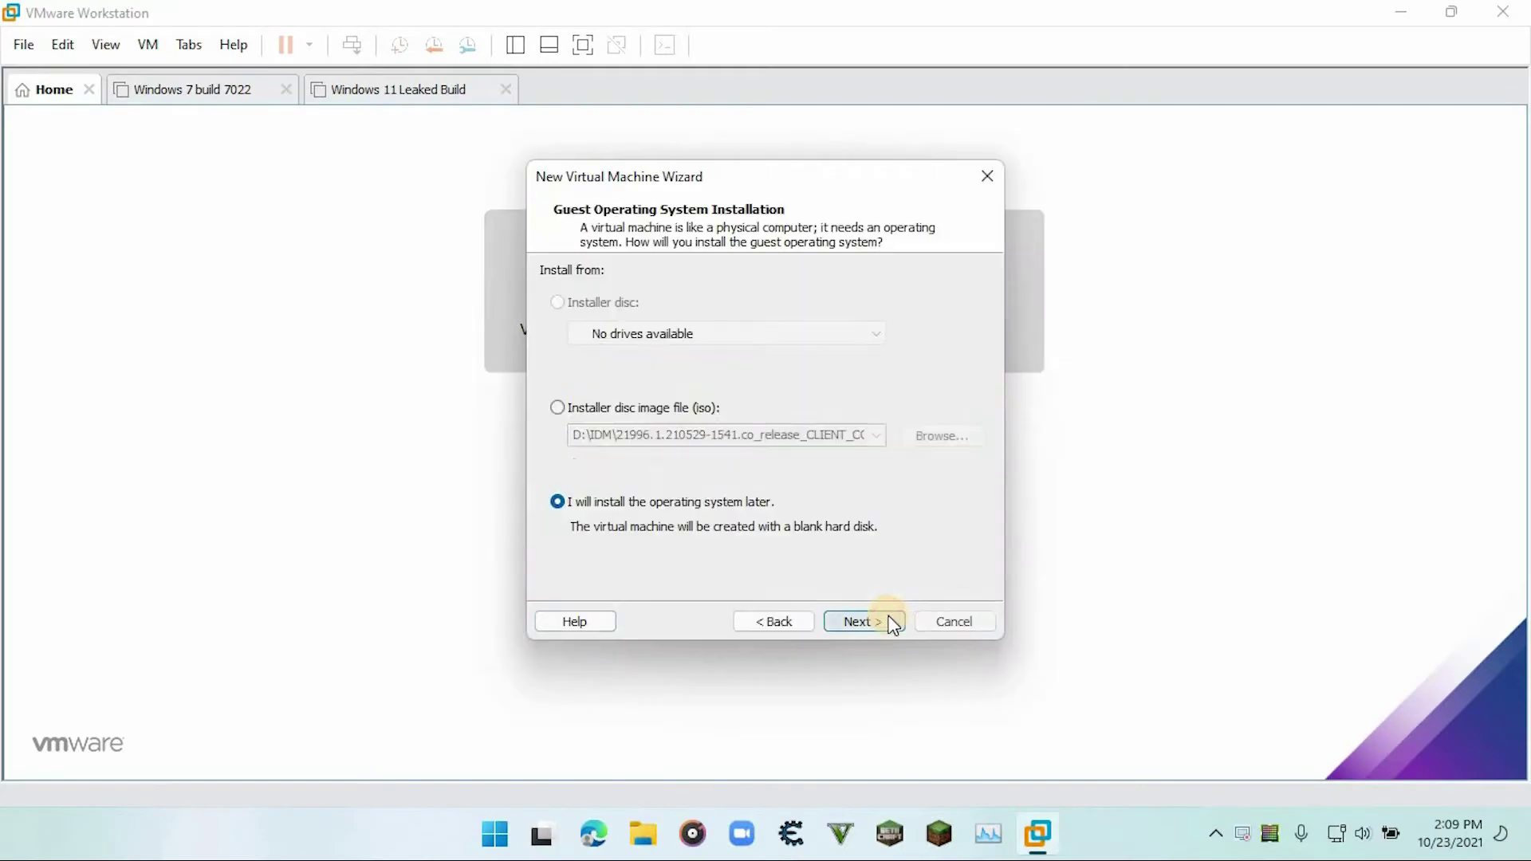
pyautogui.click(952, 438)
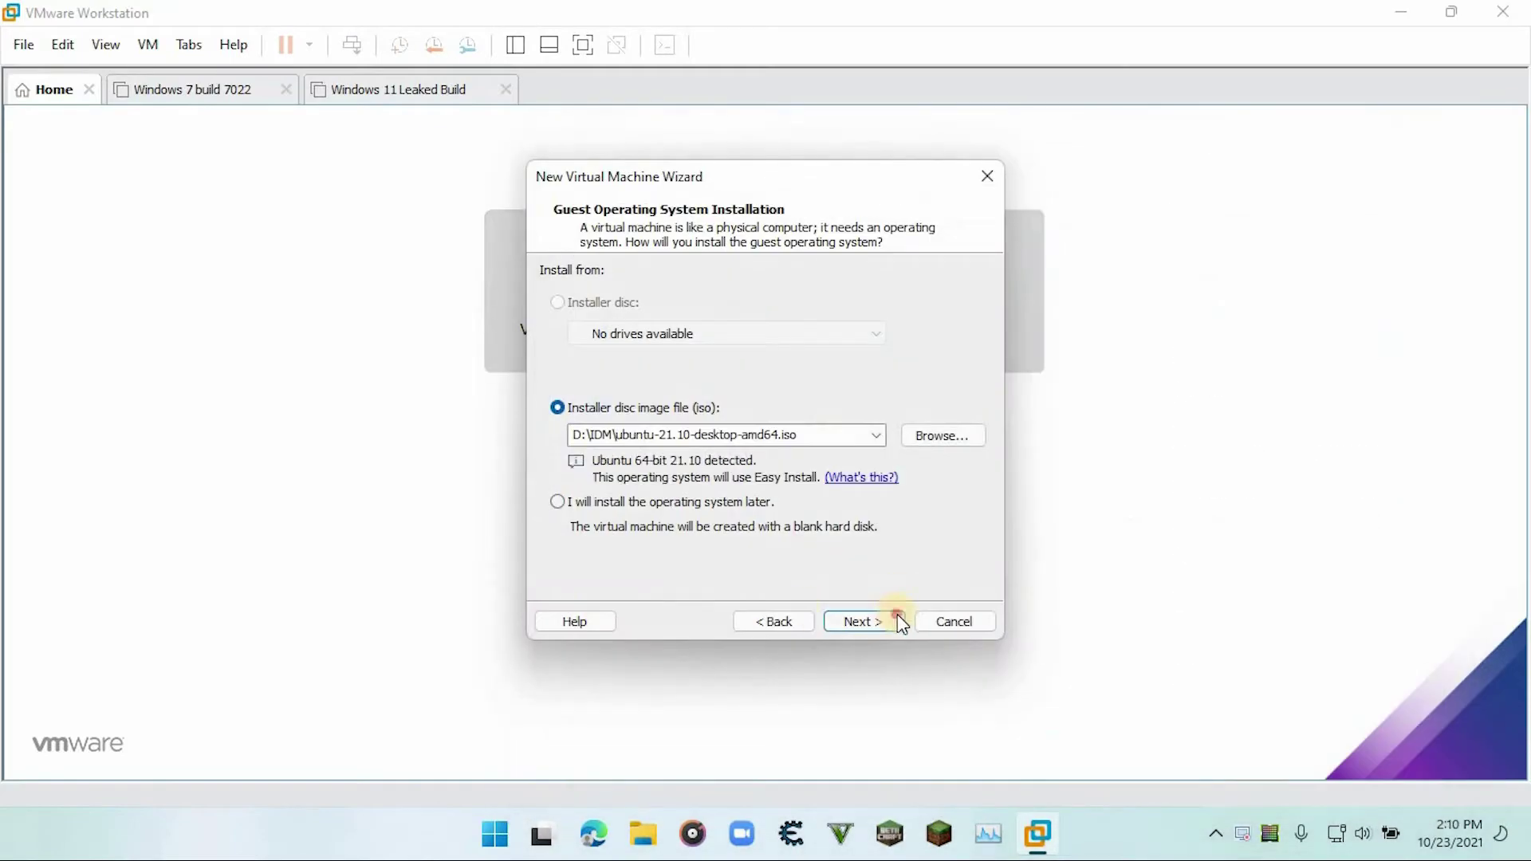
pyautogui.click(894, 621)
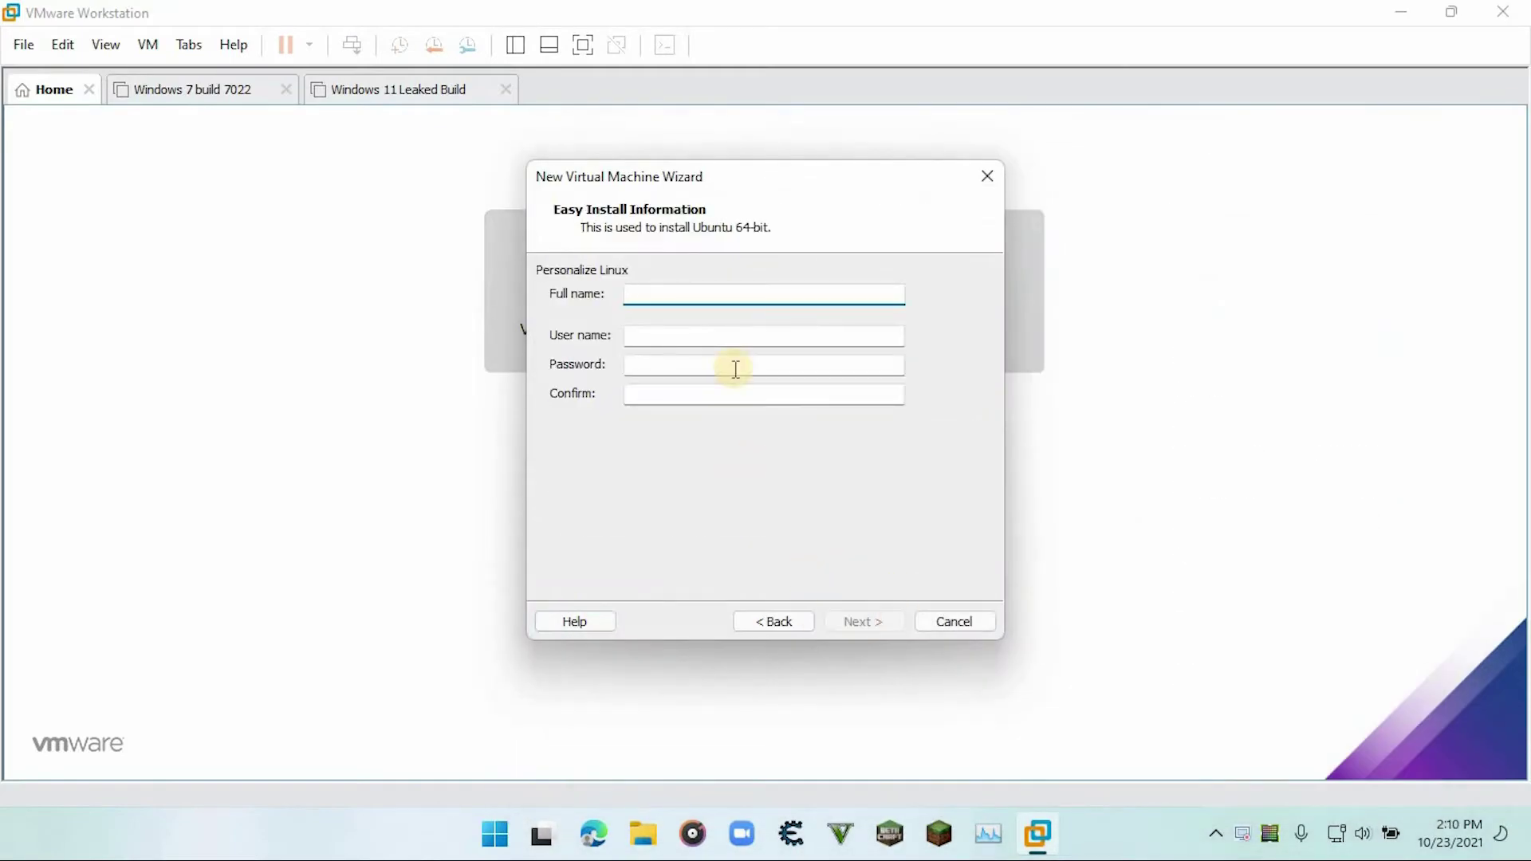
pyautogui.click(773, 621)
# Create a Linux virtual machine of version Ubuntu 64-bit, with the operating system installed later and a 40 GB maximum disk size.
pyautogui.click(863, 621)
pyautogui.click(547, 311)
pyautogui.click(762, 413)
pyautogui.click(683, 242)
pyautogui.click(863, 621)
pyautogui.click(863, 621)
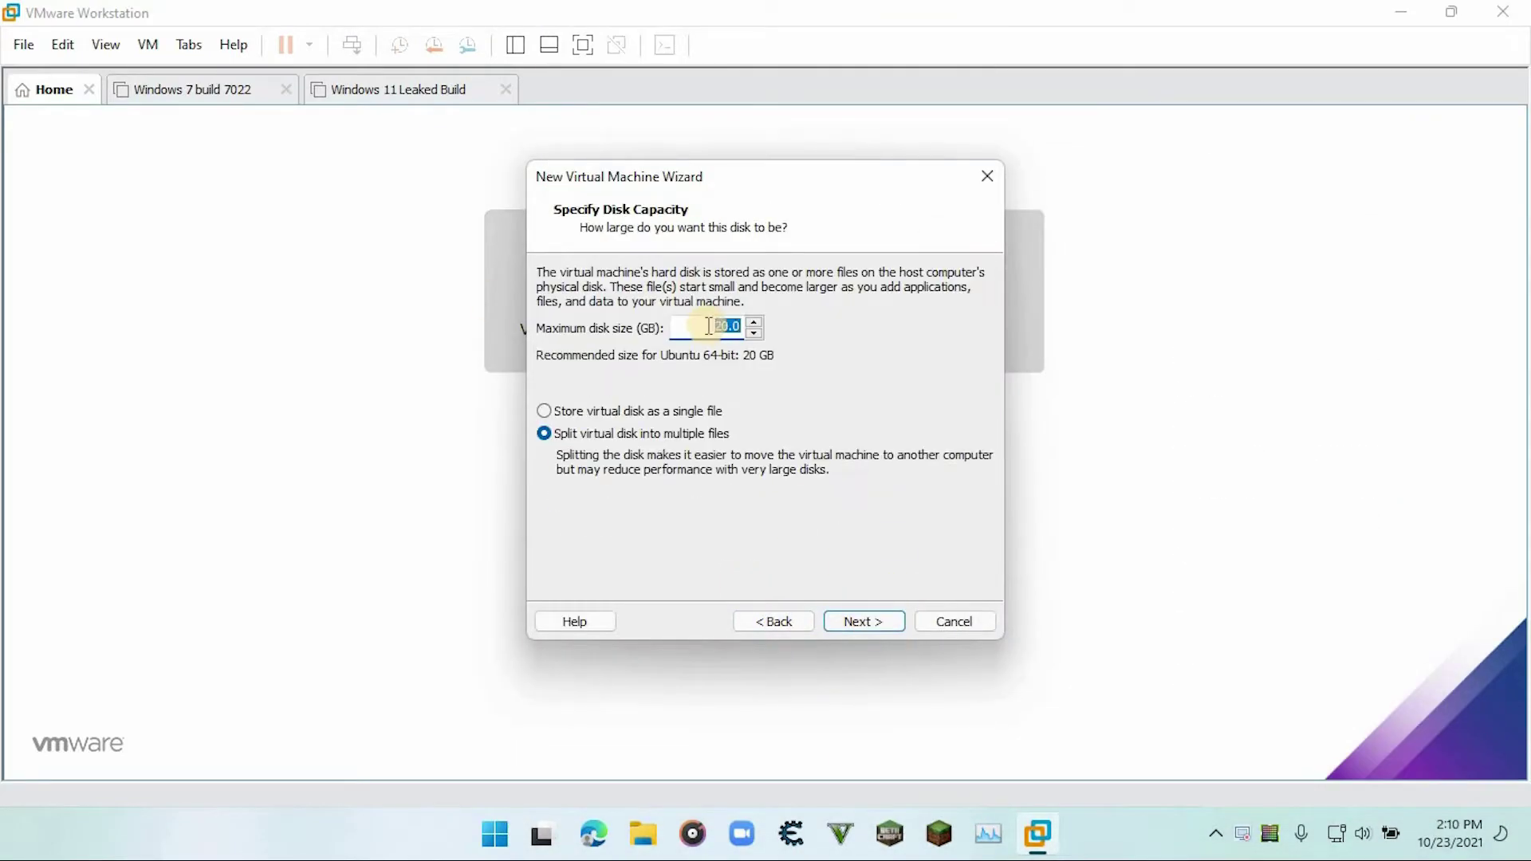
pyautogui.press('Return')
pyautogui.click(886, 621)
# Set the virtual machine's memory to 8 GB and its processor to 2 cores.
pyautogui.doubleClick(76, 267)
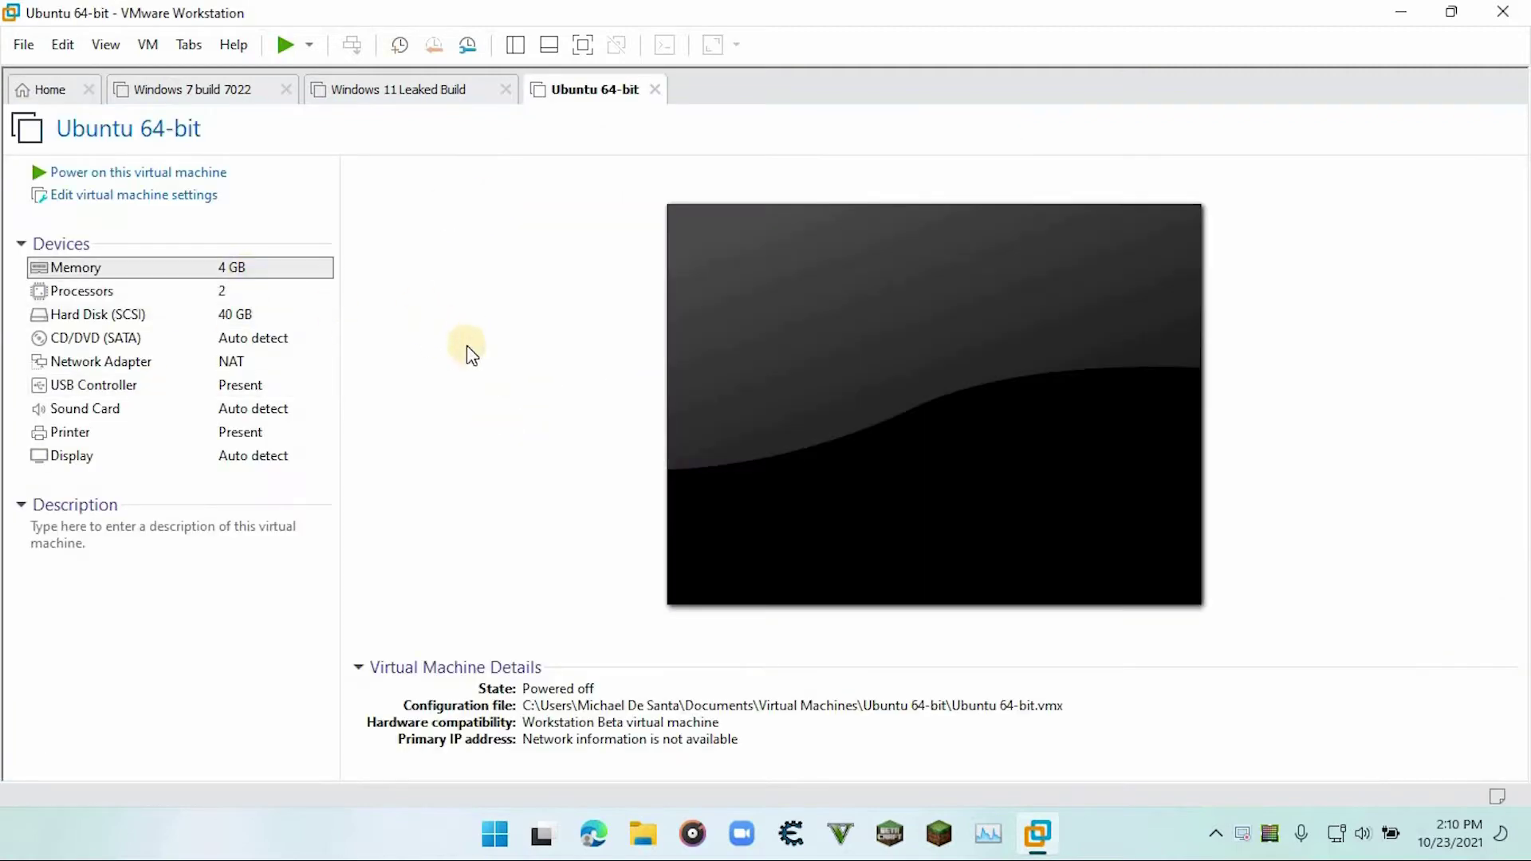
pyautogui.click(768, 294)
pyautogui.click(422, 134)
pyautogui.click(989, 137)
pyautogui.click(941, 164)
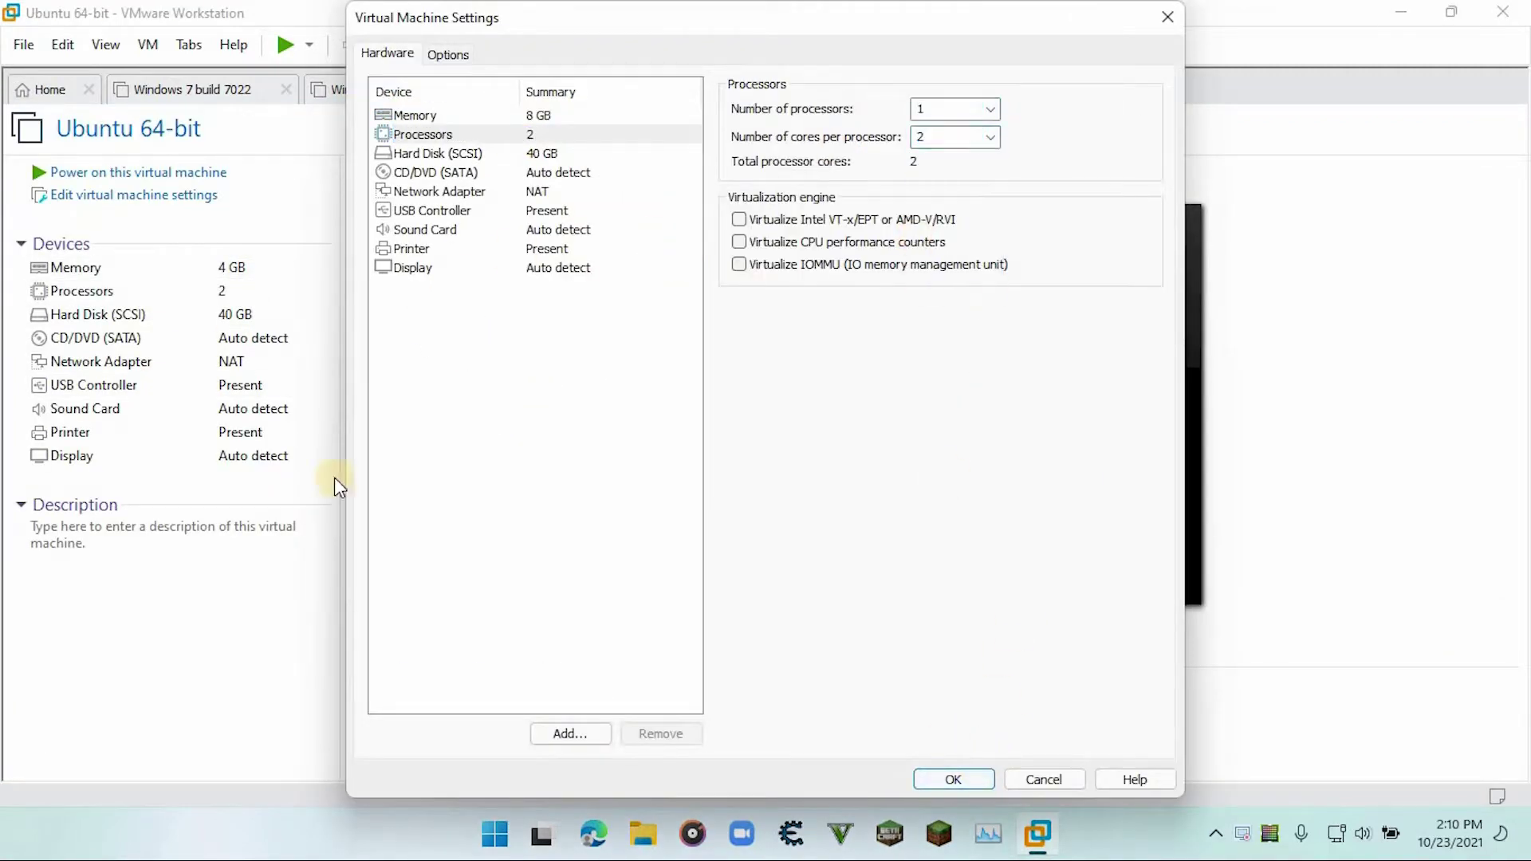
pyautogui.press('Return')
# Make the virtual machine's CD/DVD drive use the Ubuntu ISO image file and save the settings.
pyautogui.doubleClick(95, 337)
pyautogui.click(739, 241)
pyautogui.click(1049, 269)
pyautogui.click(1107, 269)
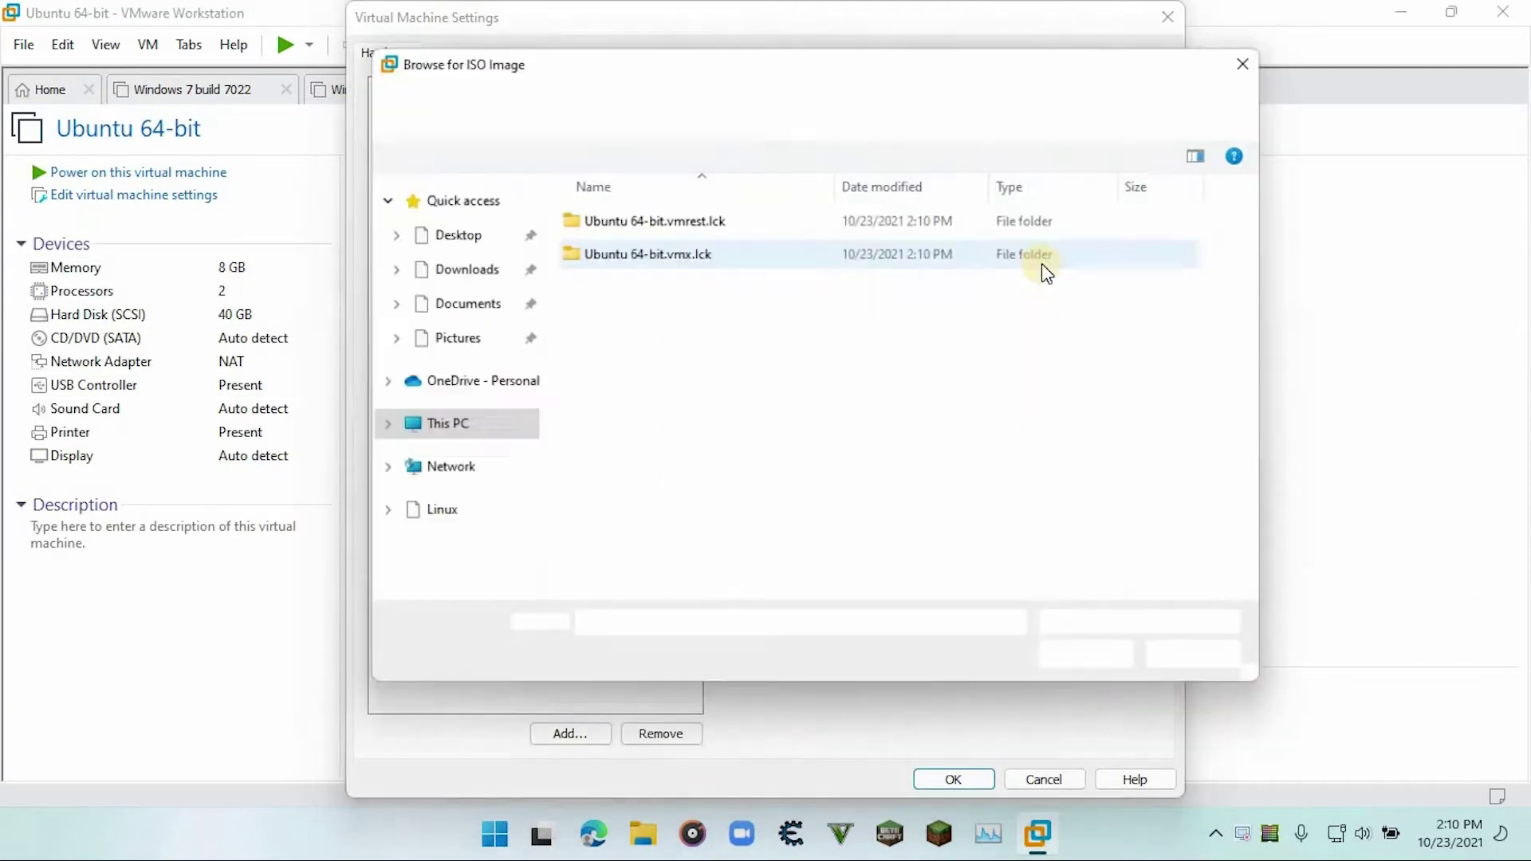
pyautogui.click(409, 420)
pyautogui.doubleClick(902, 441)
pyautogui.click(981, 777)
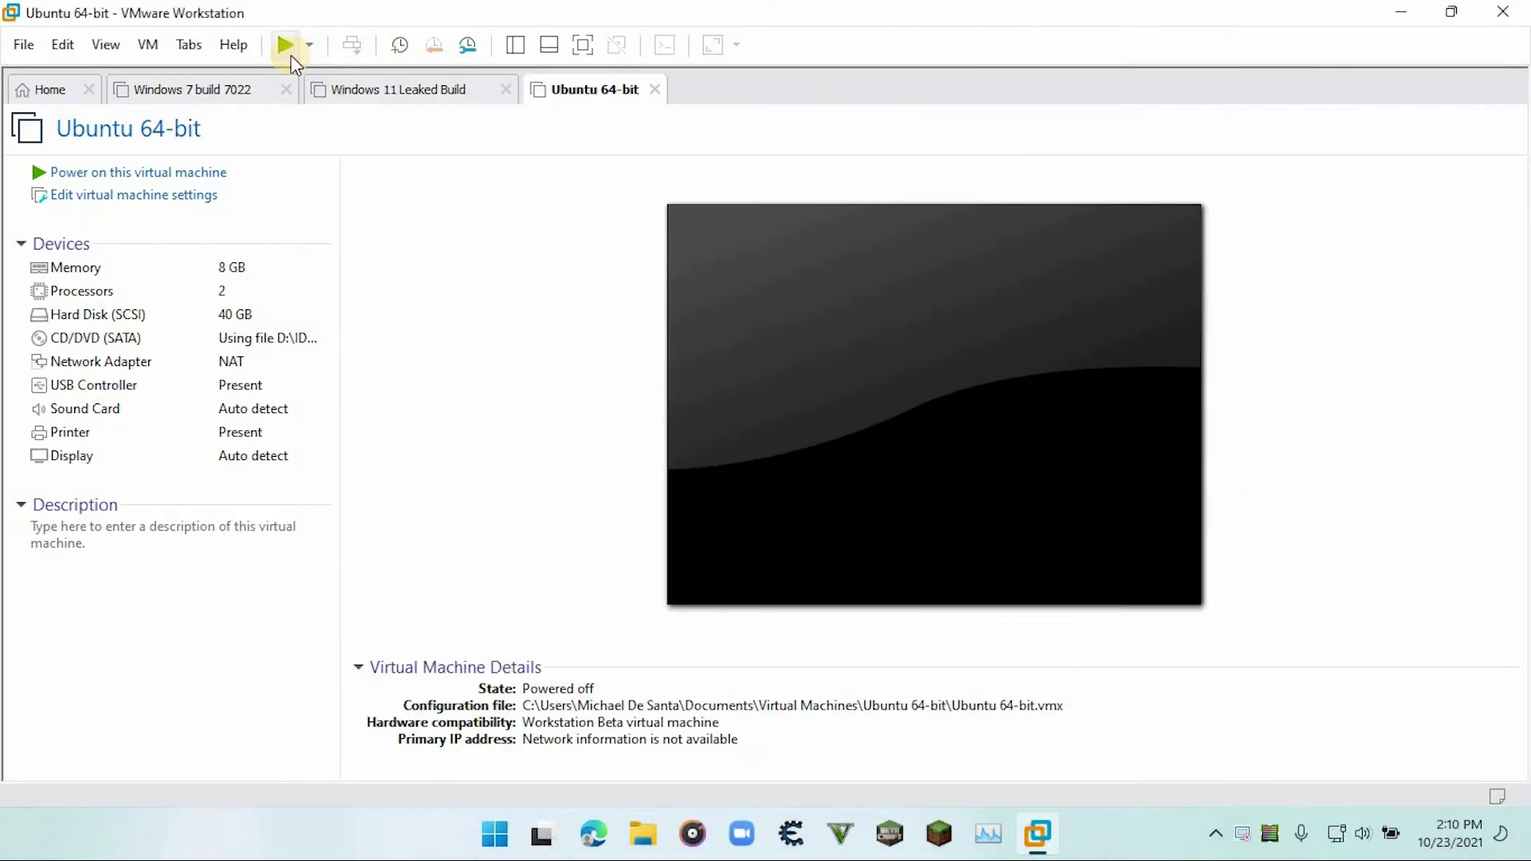
# Power on the Ubuntu virtual machine in full screen and boot it into the Ubuntu installer.
pyautogui.click(286, 45)
pyautogui.hotkey('ctrl', 'alt', 'Return')
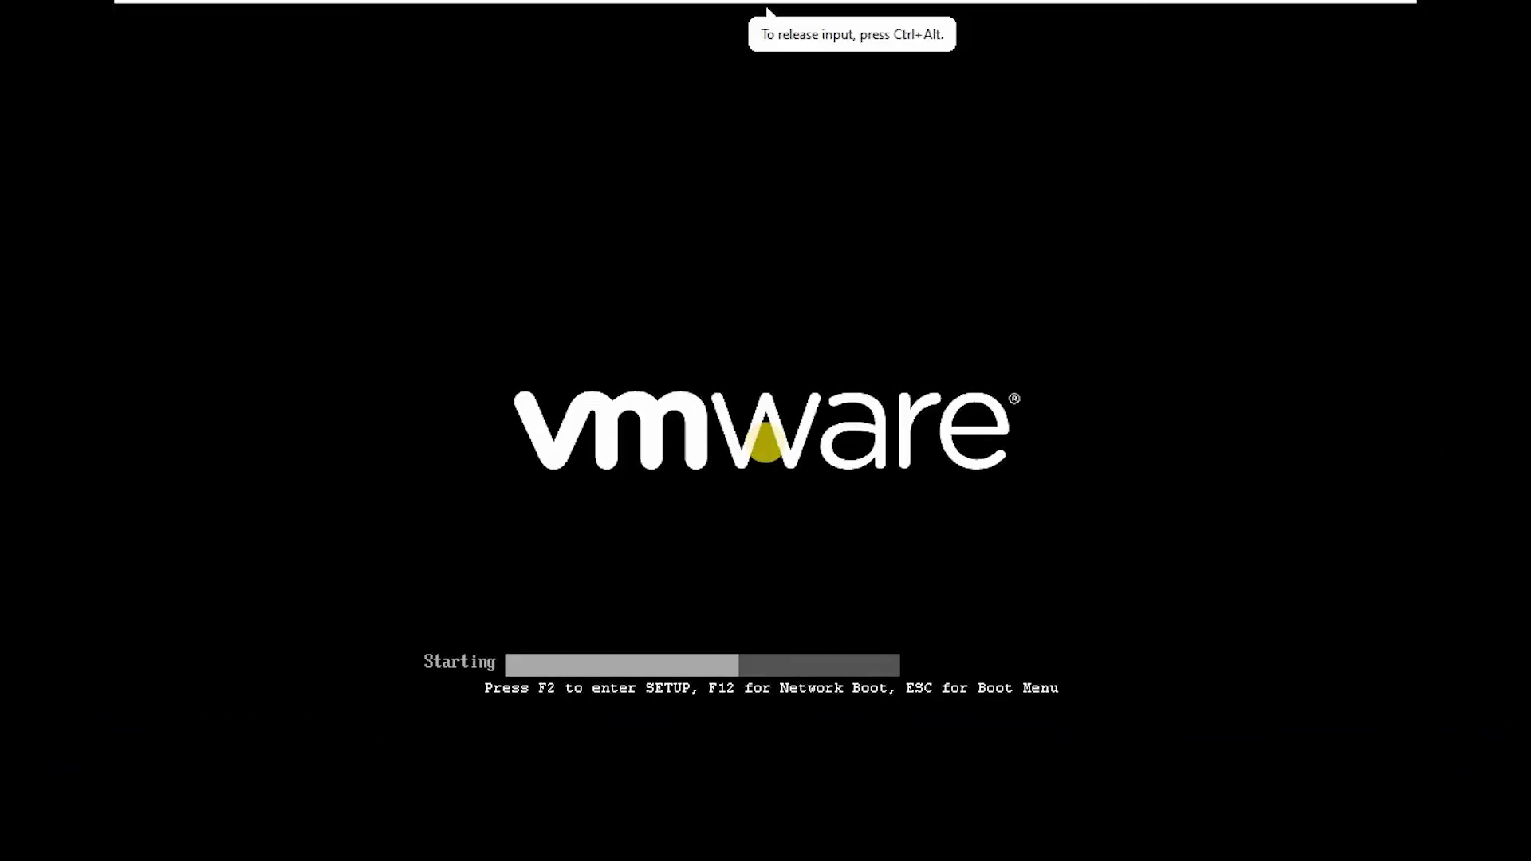
pyautogui.press('Down')
pyautogui.press('Return')
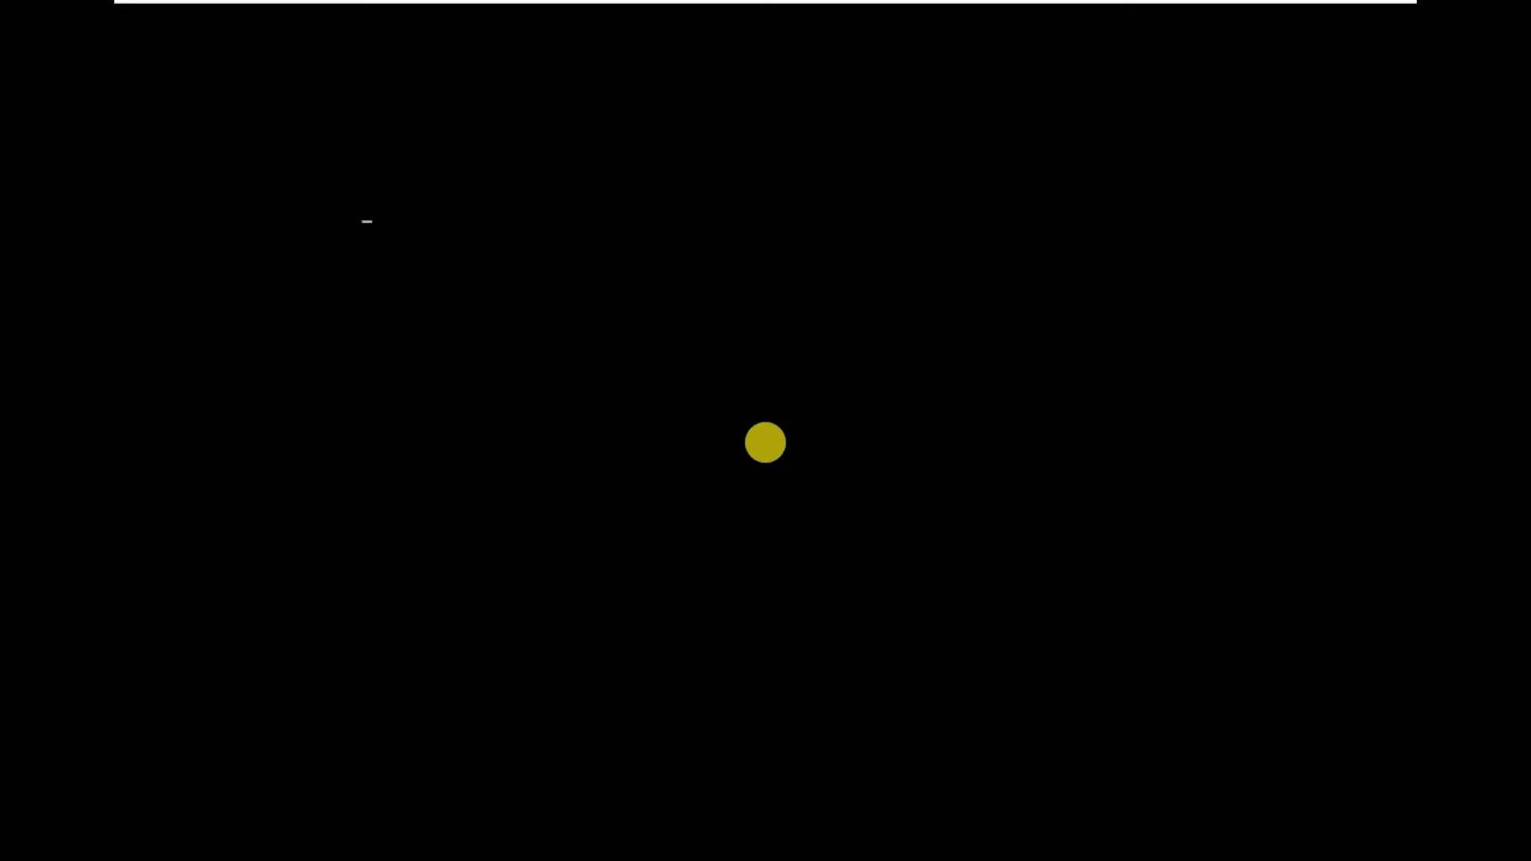
pyautogui.click(755, 14)
pyautogui.click(785, 48)
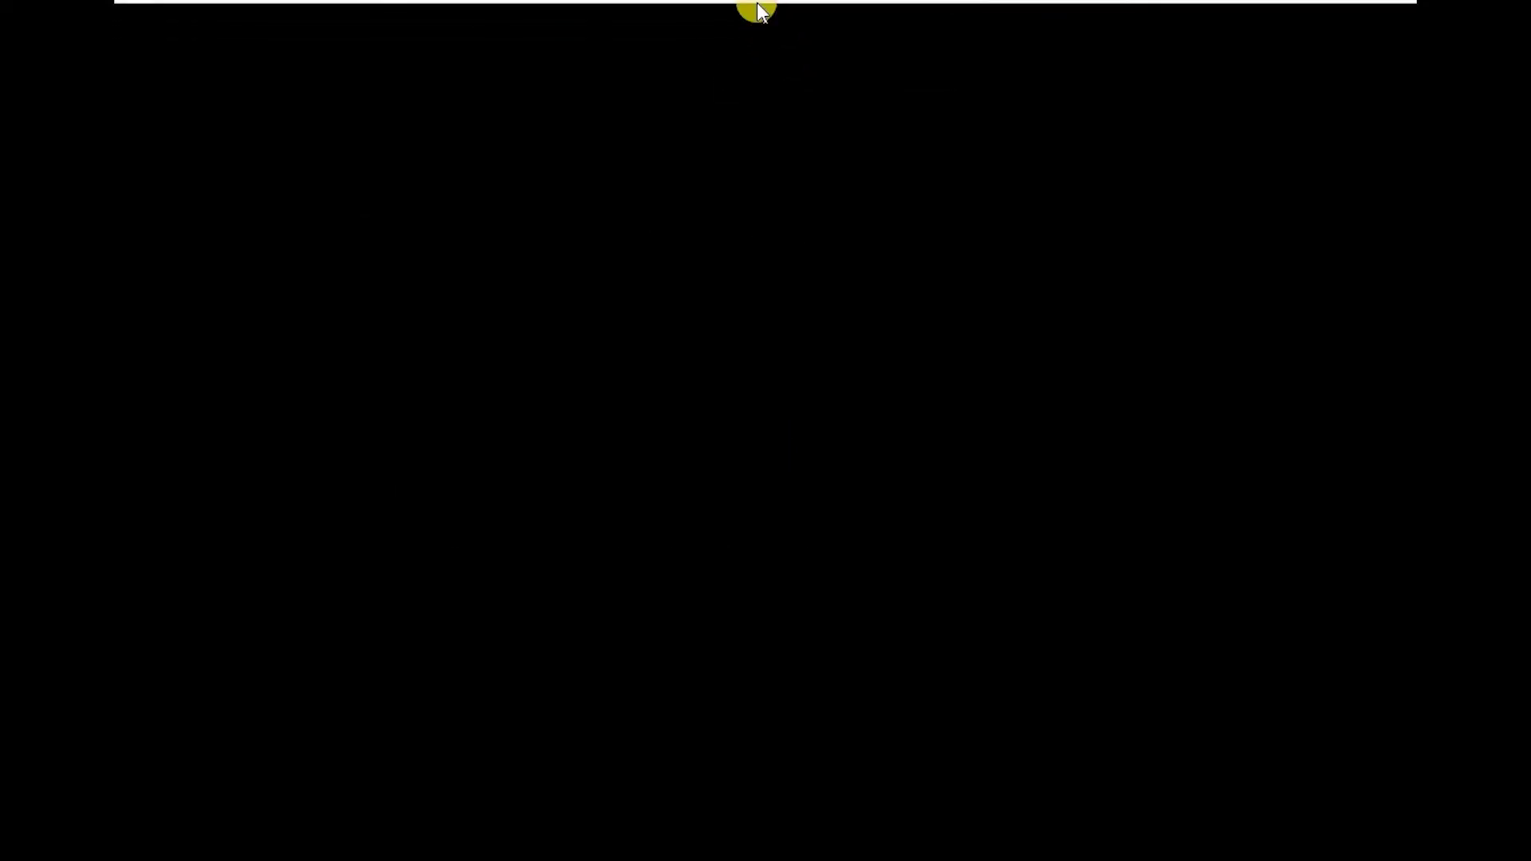
pyautogui.click(776, 311)
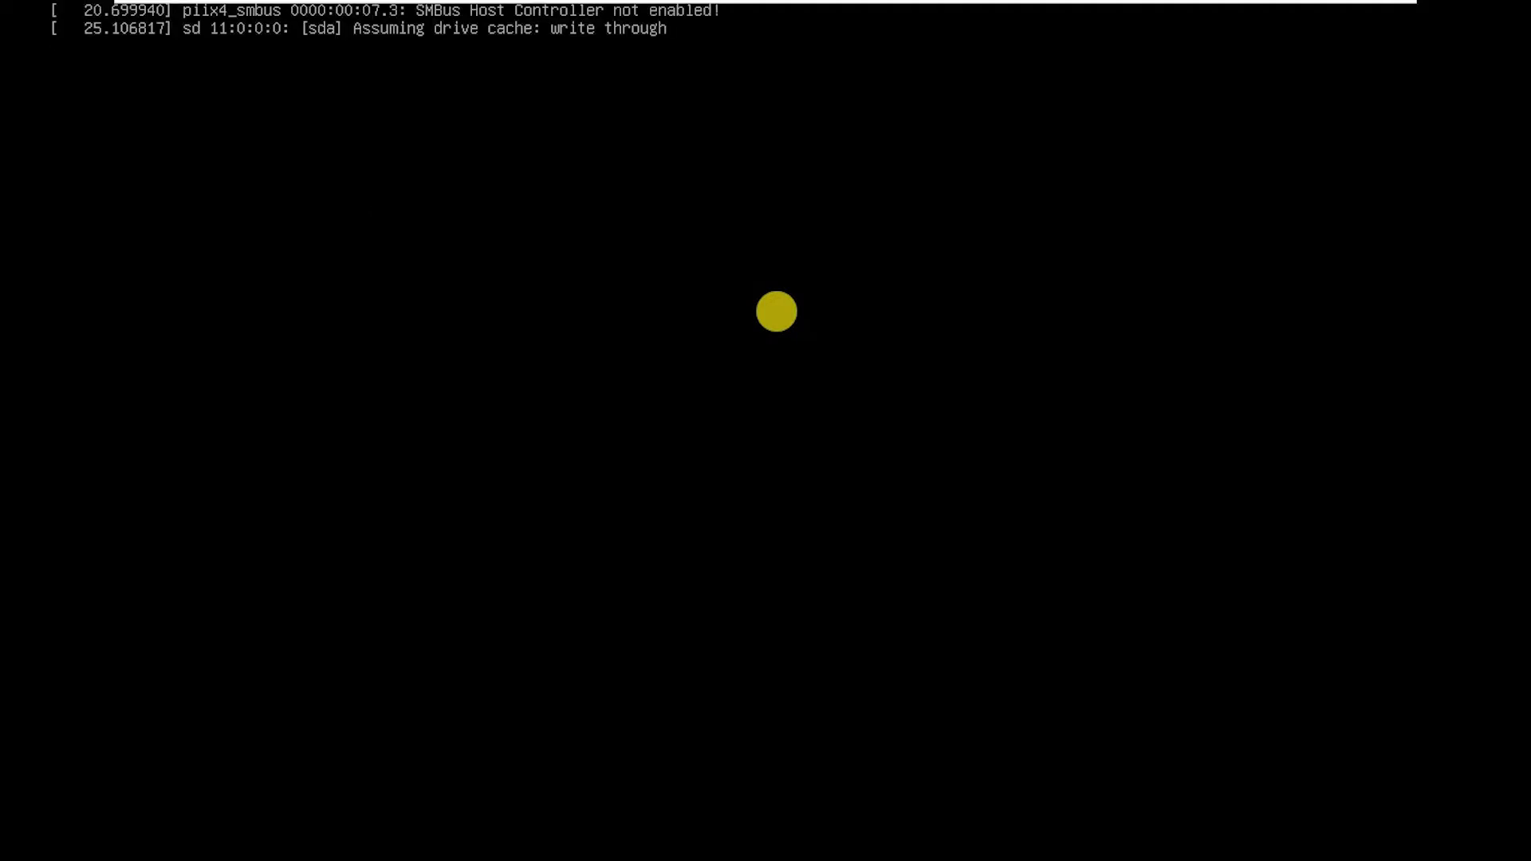
pyautogui.click(1015, 803)
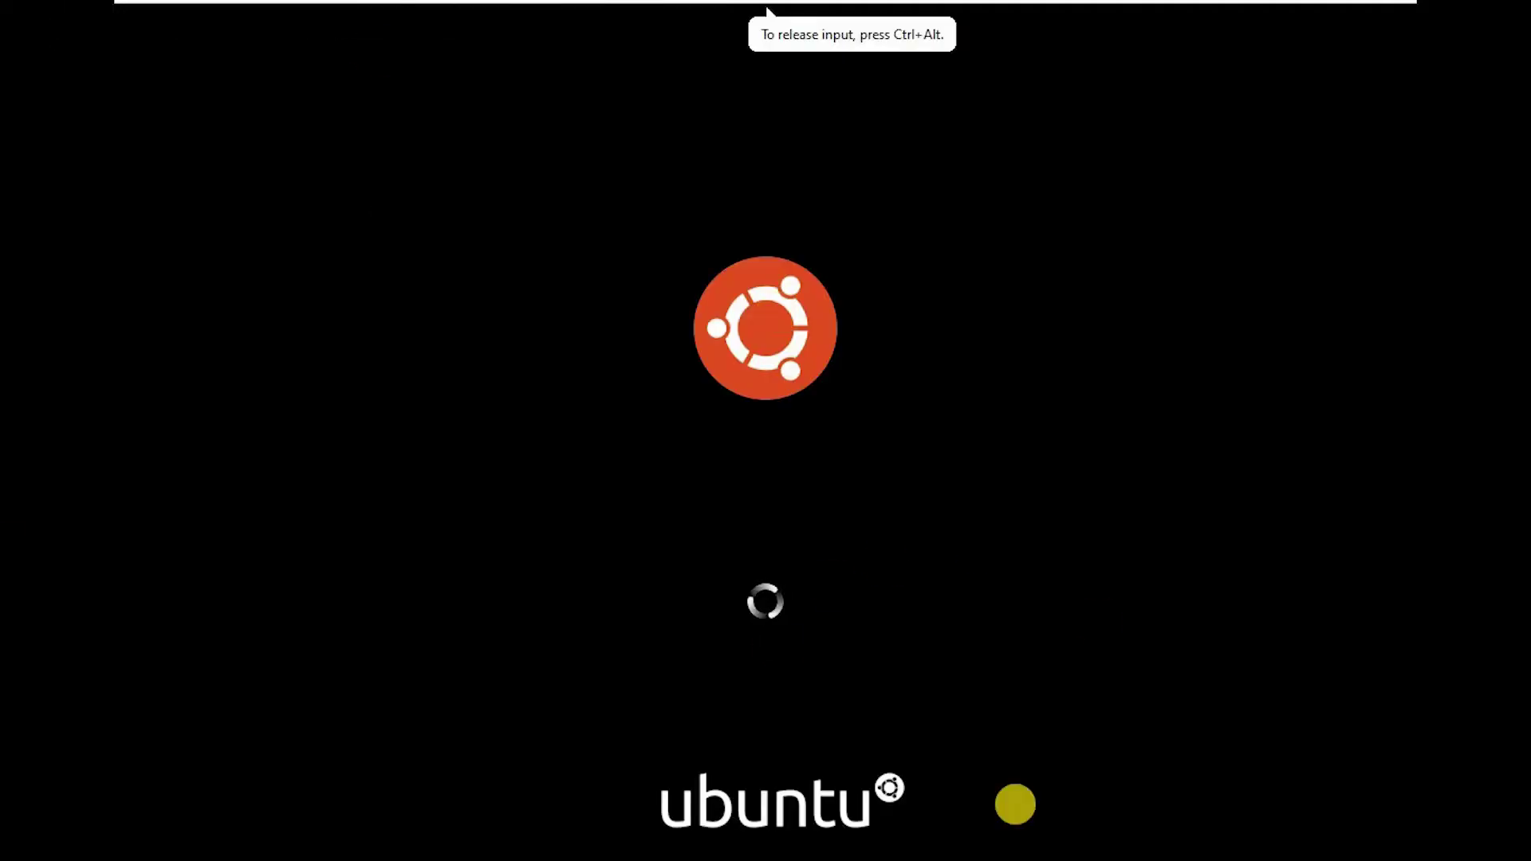
# Accept the English (US) keyboard layout and choose a normal installation without downloading updates.
pyautogui.moveTo(741, 21)
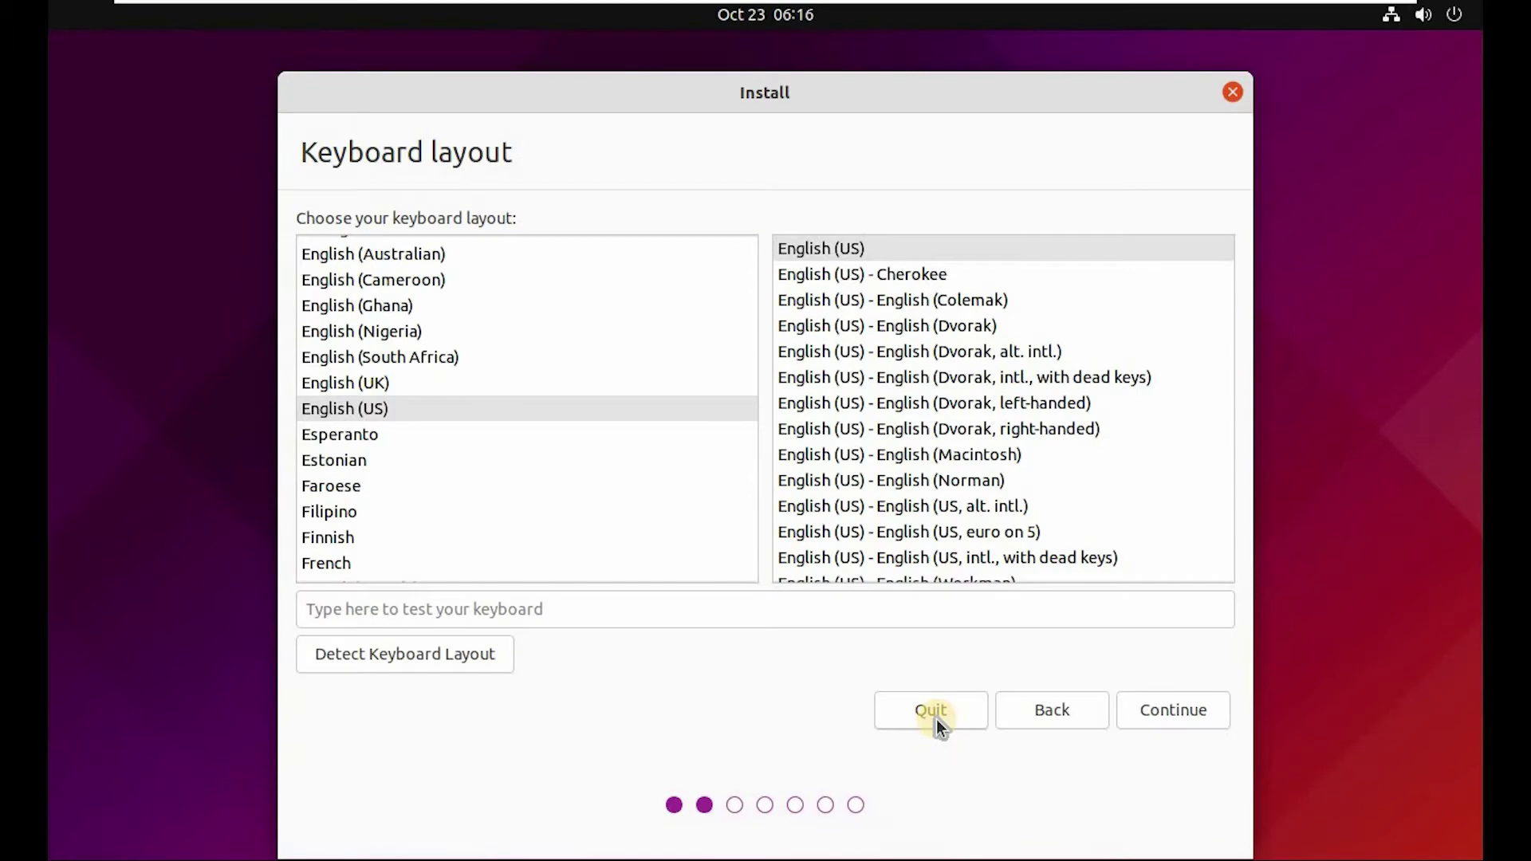
pyautogui.click(1155, 706)
pyautogui.click(524, 414)
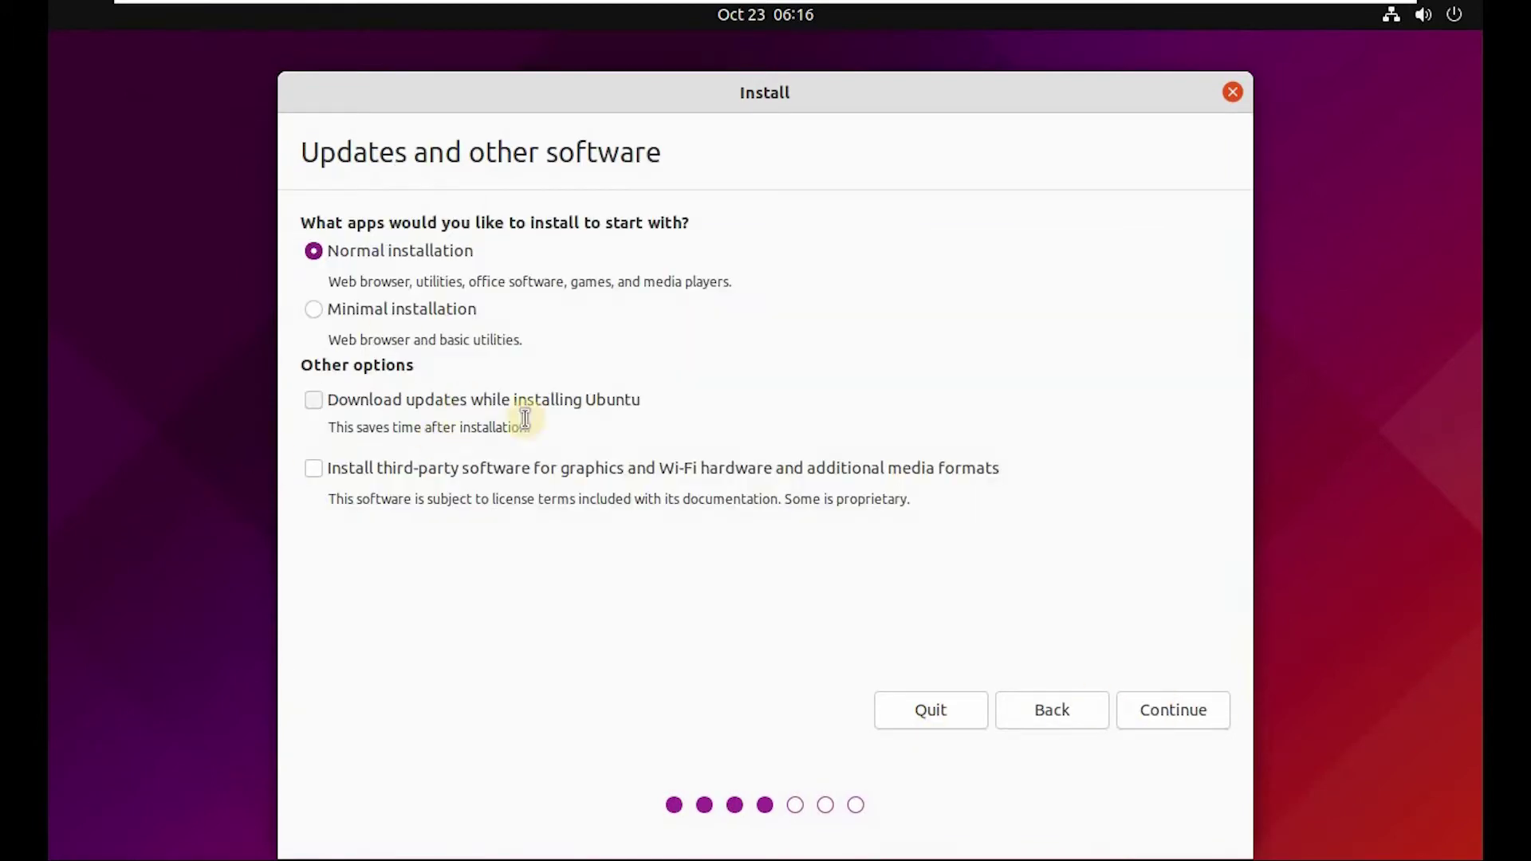
pyautogui.click(1159, 715)
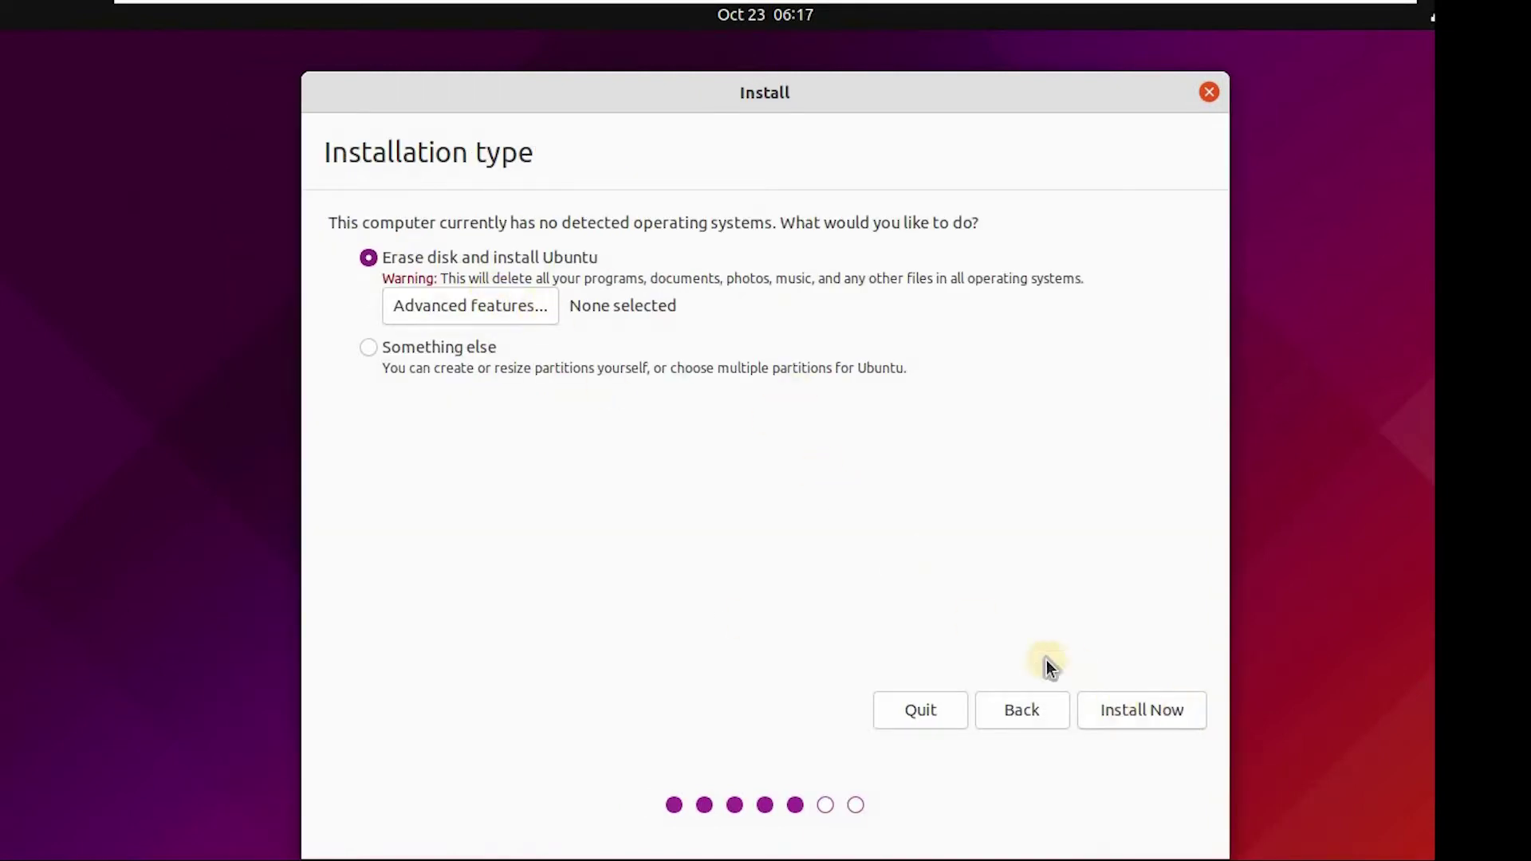
pyautogui.click(1108, 715)
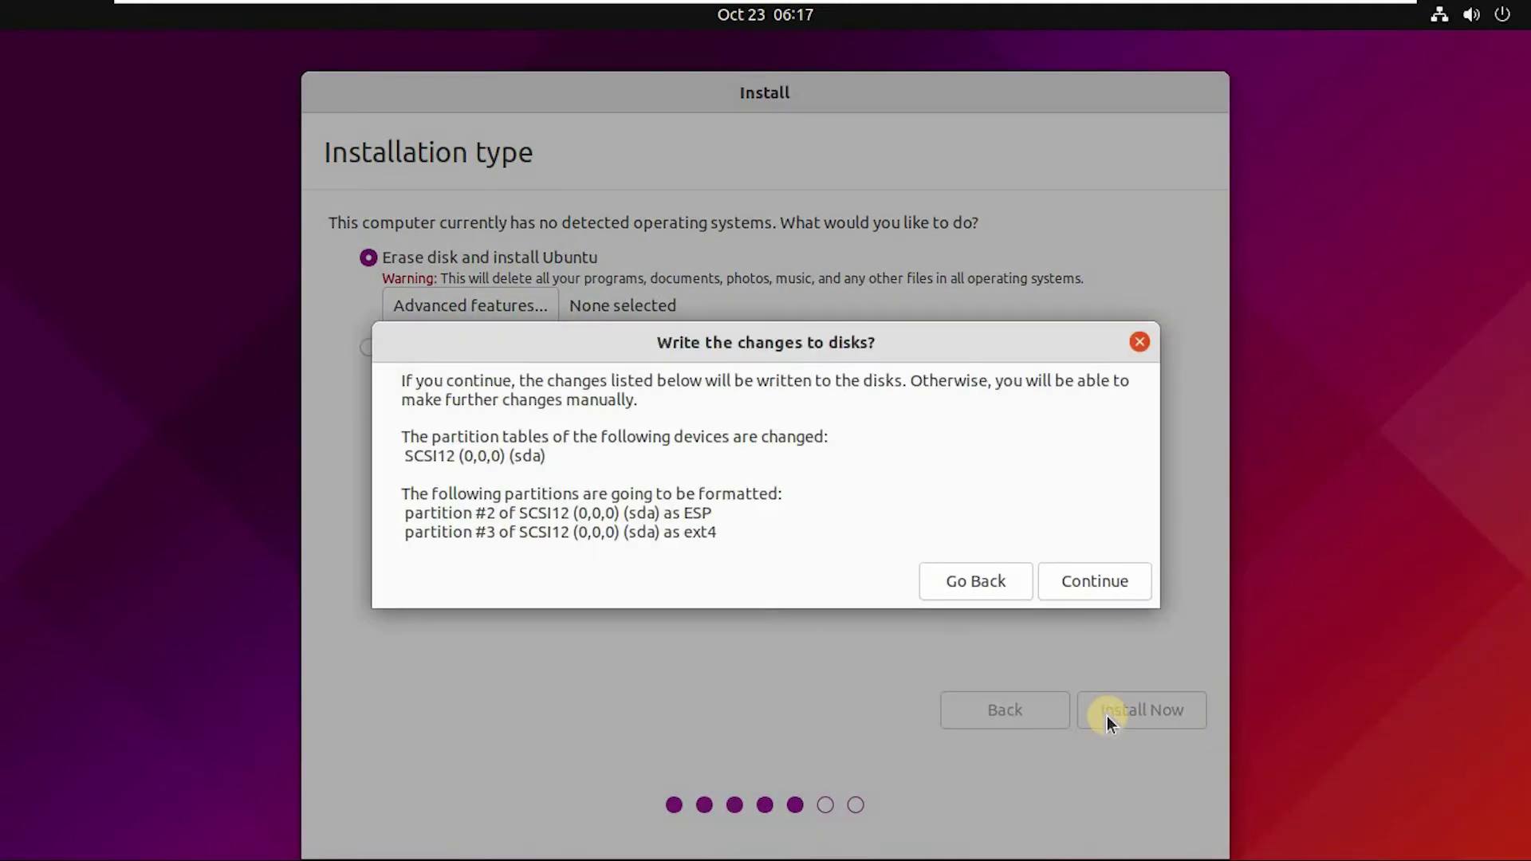
pyautogui.click(966, 575)
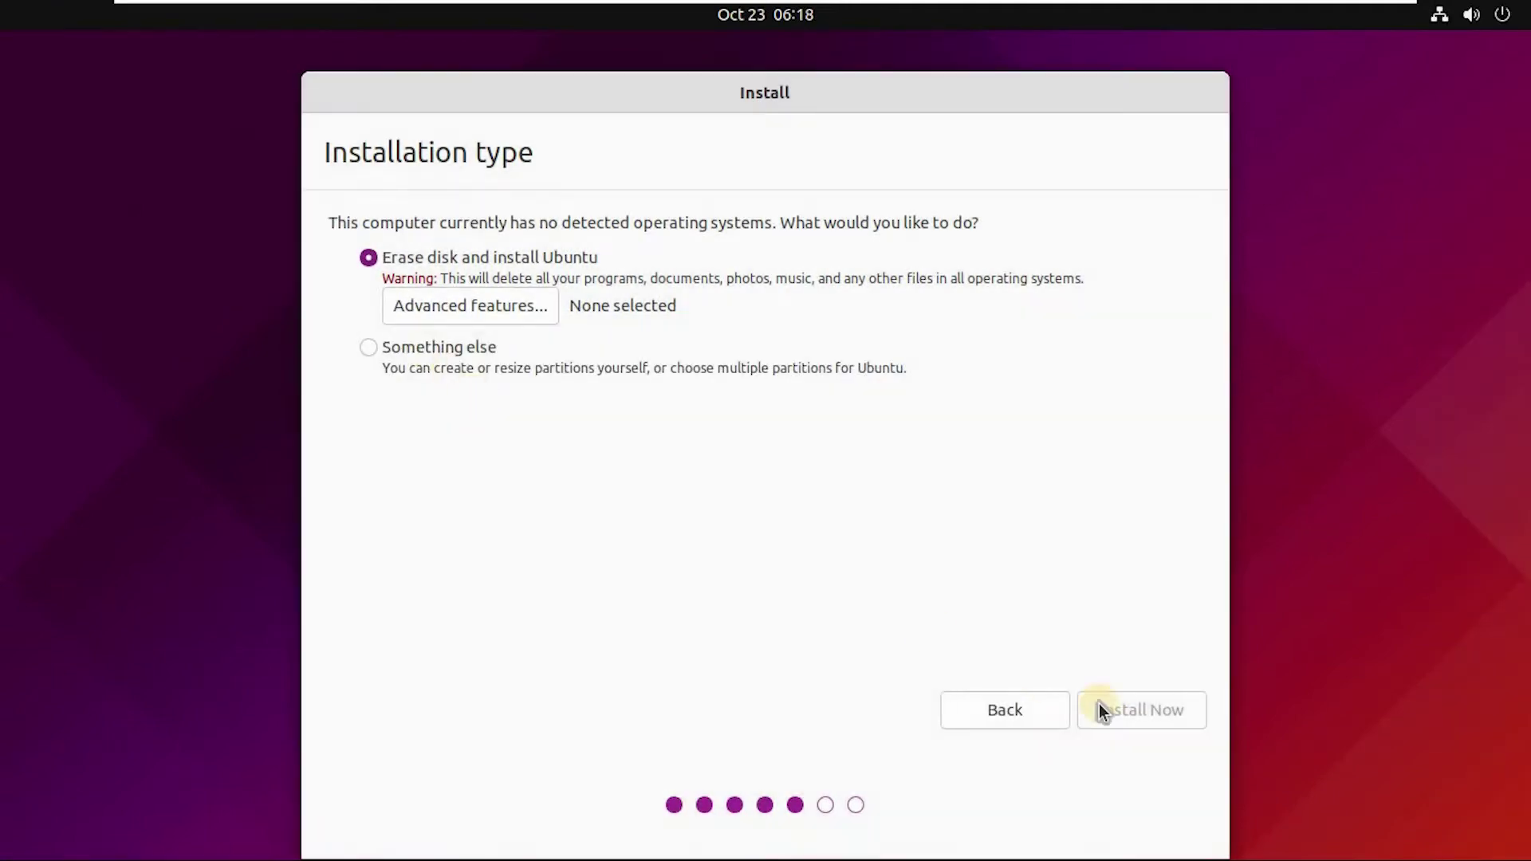
pyautogui.press('Down')
pyautogui.click(504, 258)
pyautogui.click(479, 306)
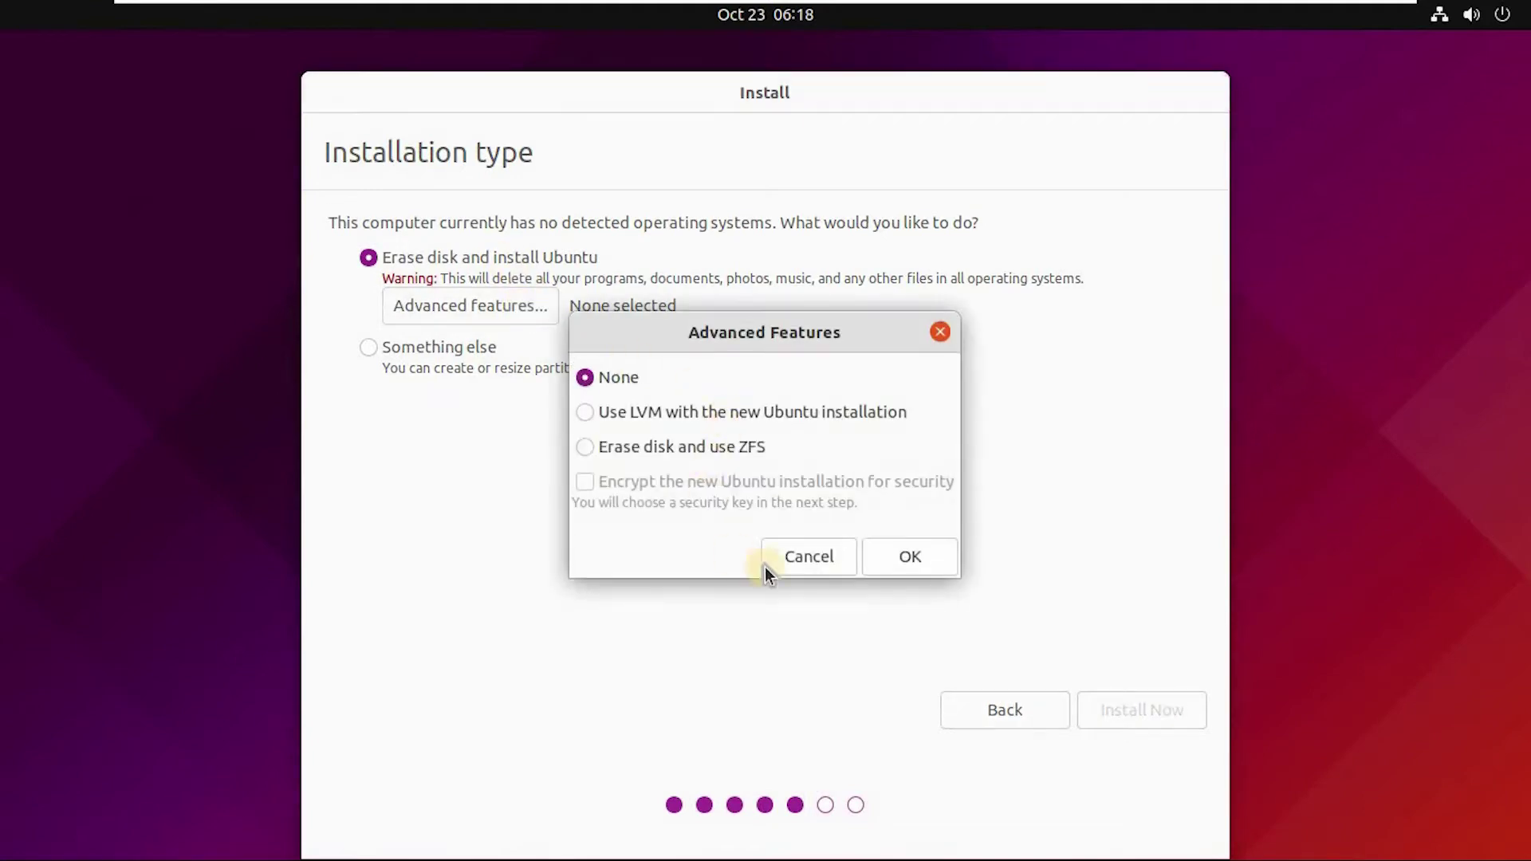
pyautogui.click(899, 553)
# Set the advanced features to use LVM with the new Ubuntu installation and reload the installation type page.
pyautogui.click(446, 305)
pyautogui.click(586, 412)
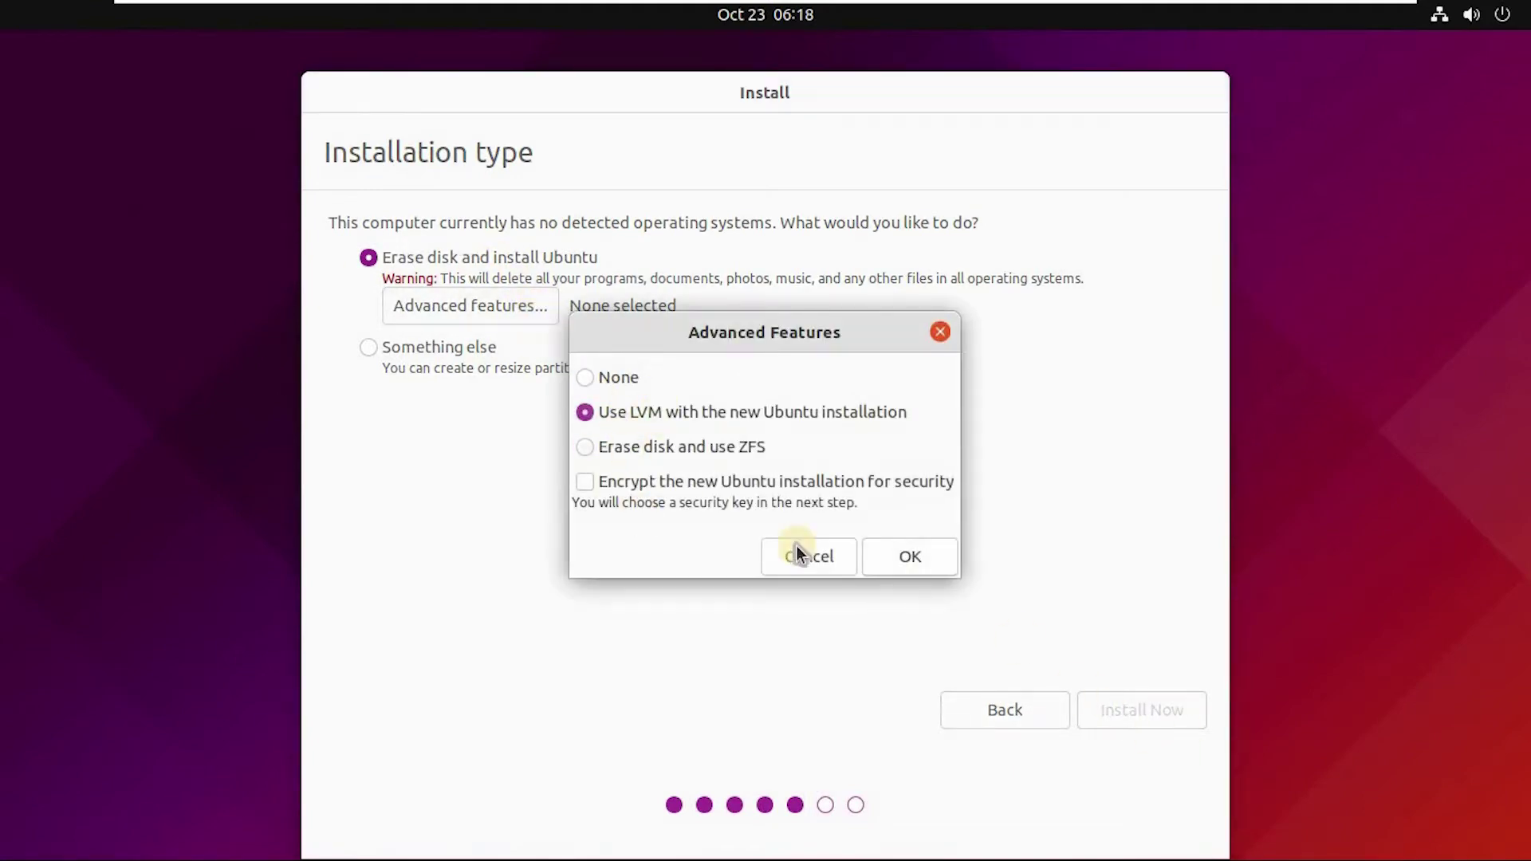
pyautogui.click(903, 555)
pyautogui.click(983, 717)
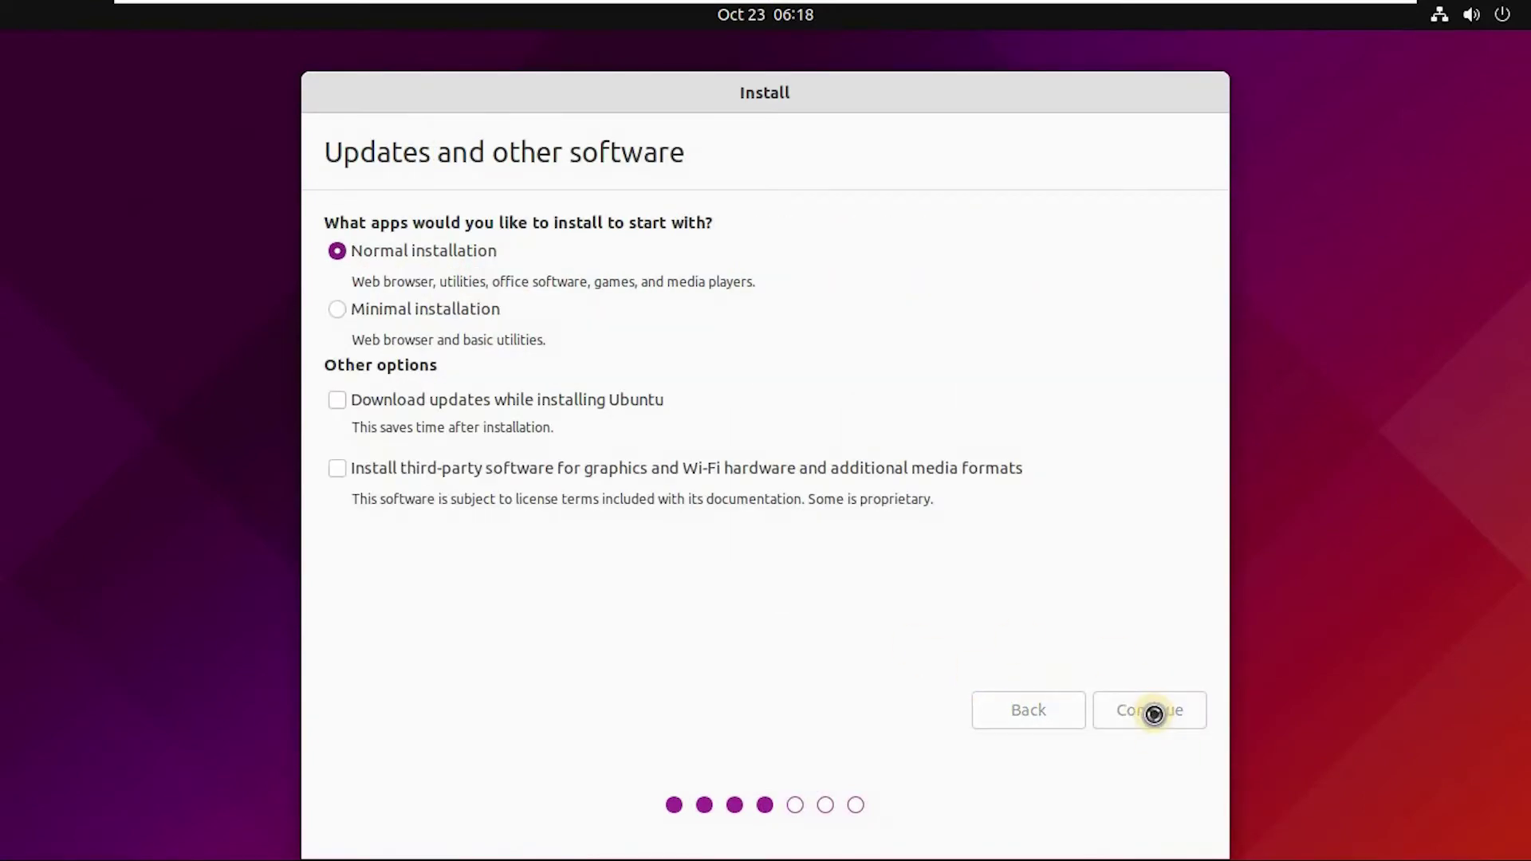
pyautogui.click(1153, 712)
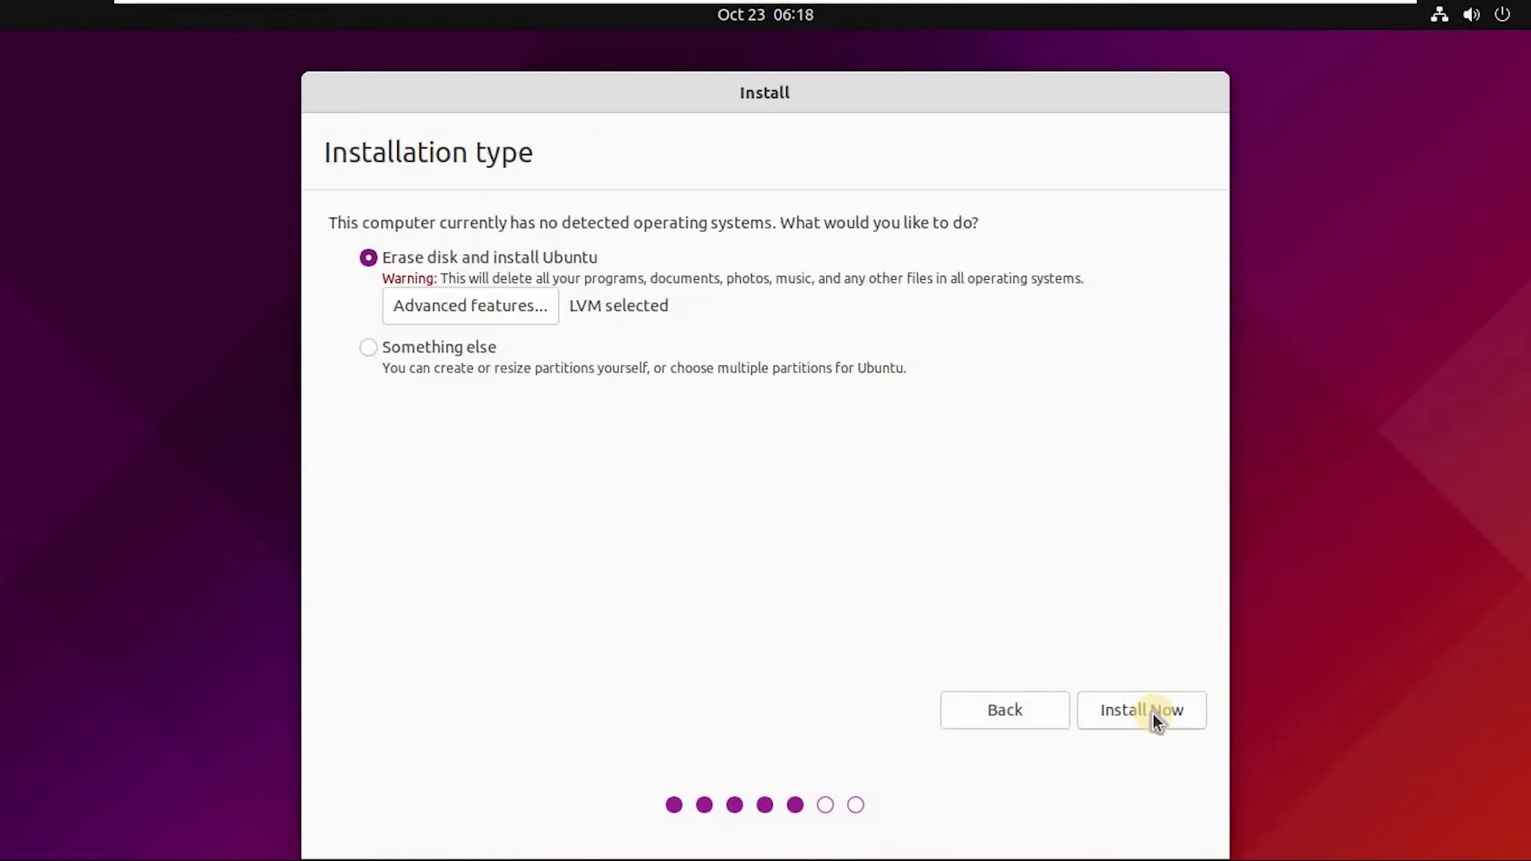
# Start the erase-disk installation with the disk changes confirmed, and accept Manila as the location in full screen.
pyautogui.click(1123, 701)
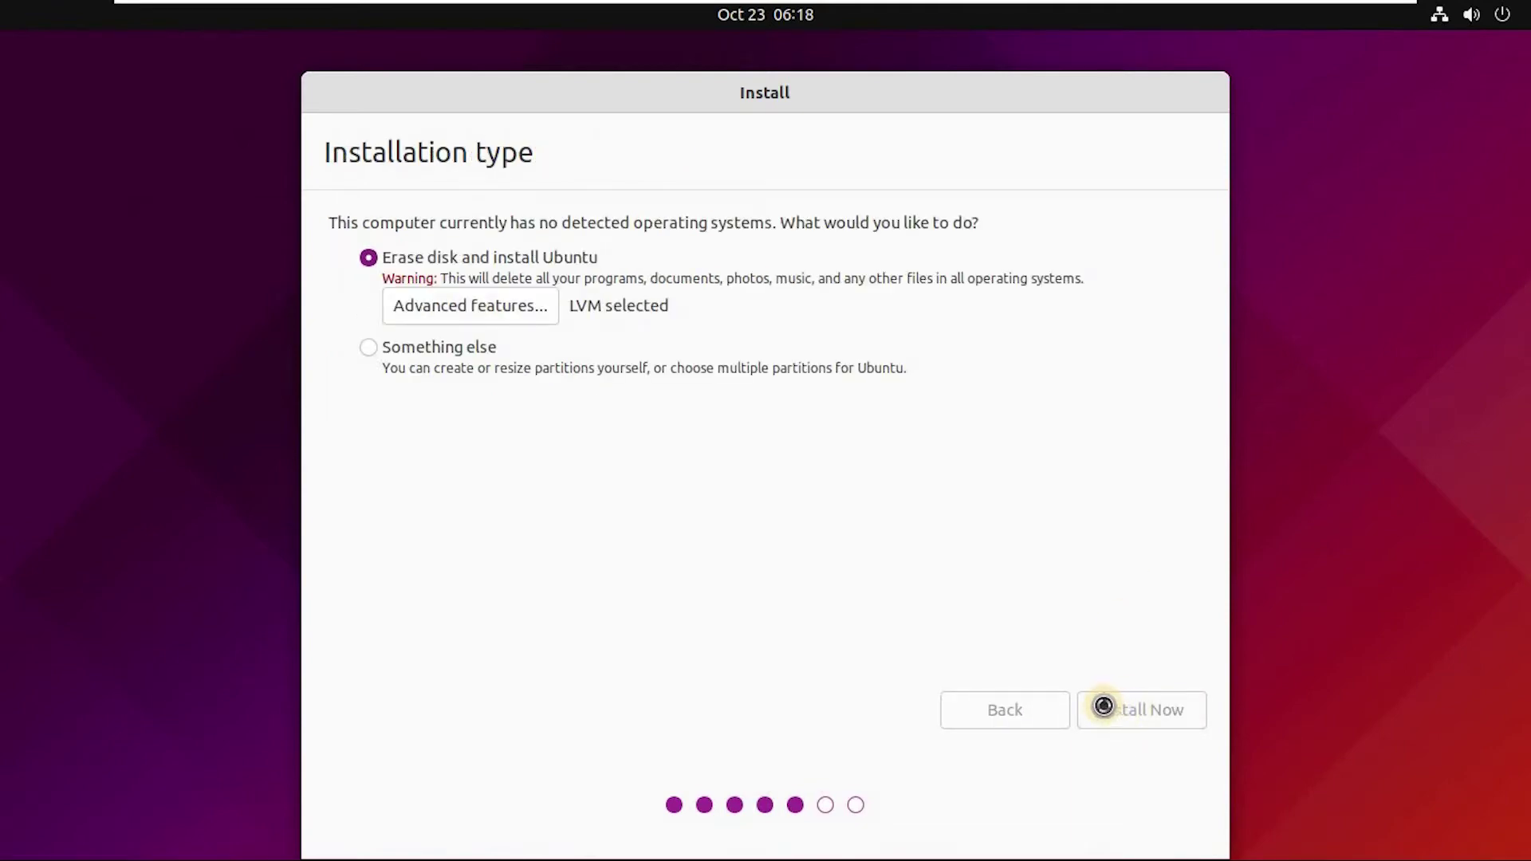
pyautogui.click(1367, 32)
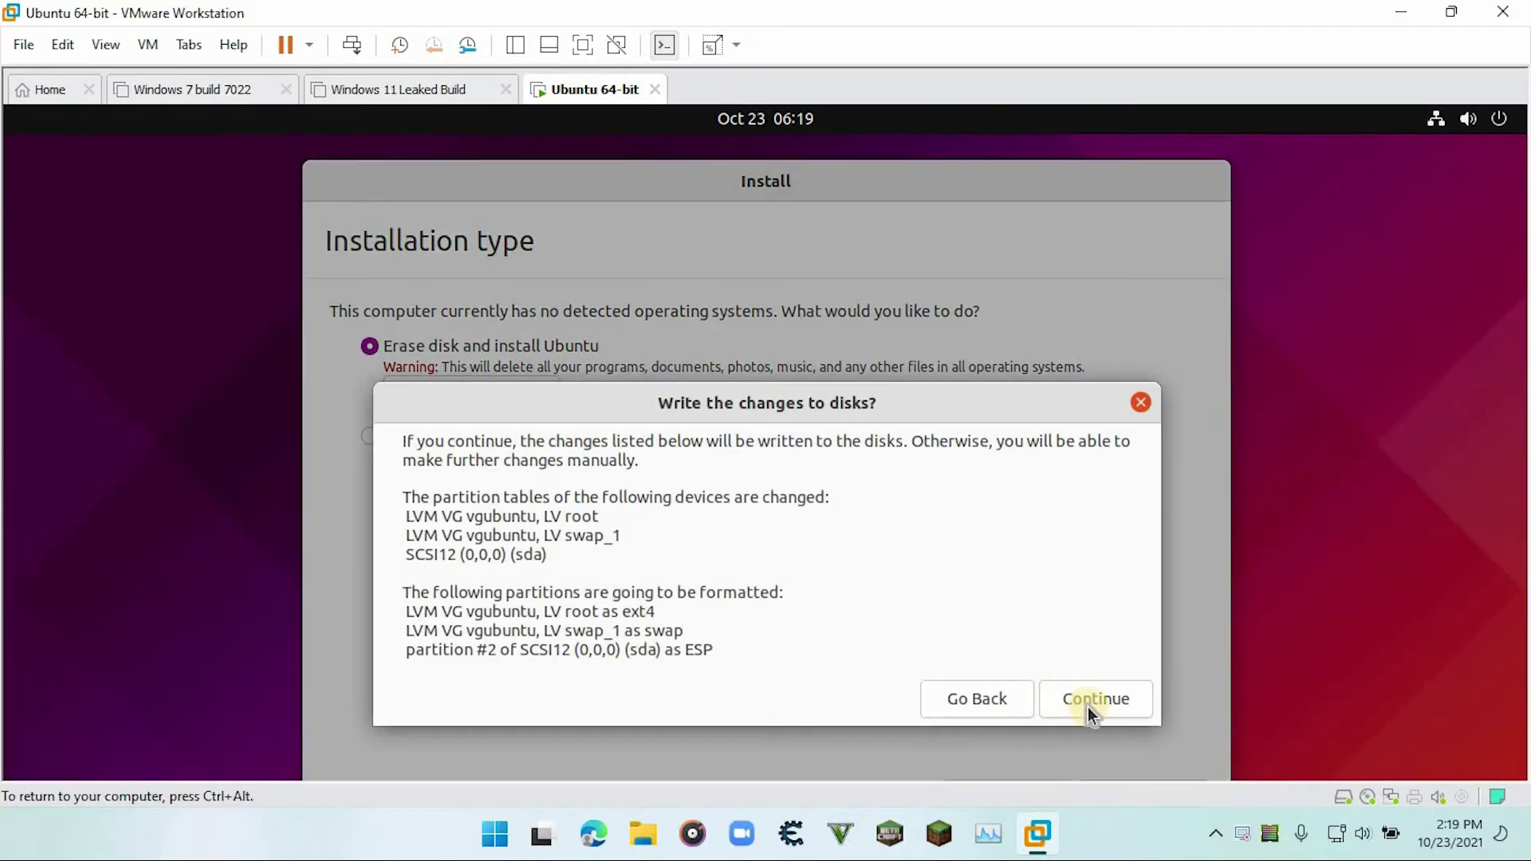
pyautogui.click(1088, 706)
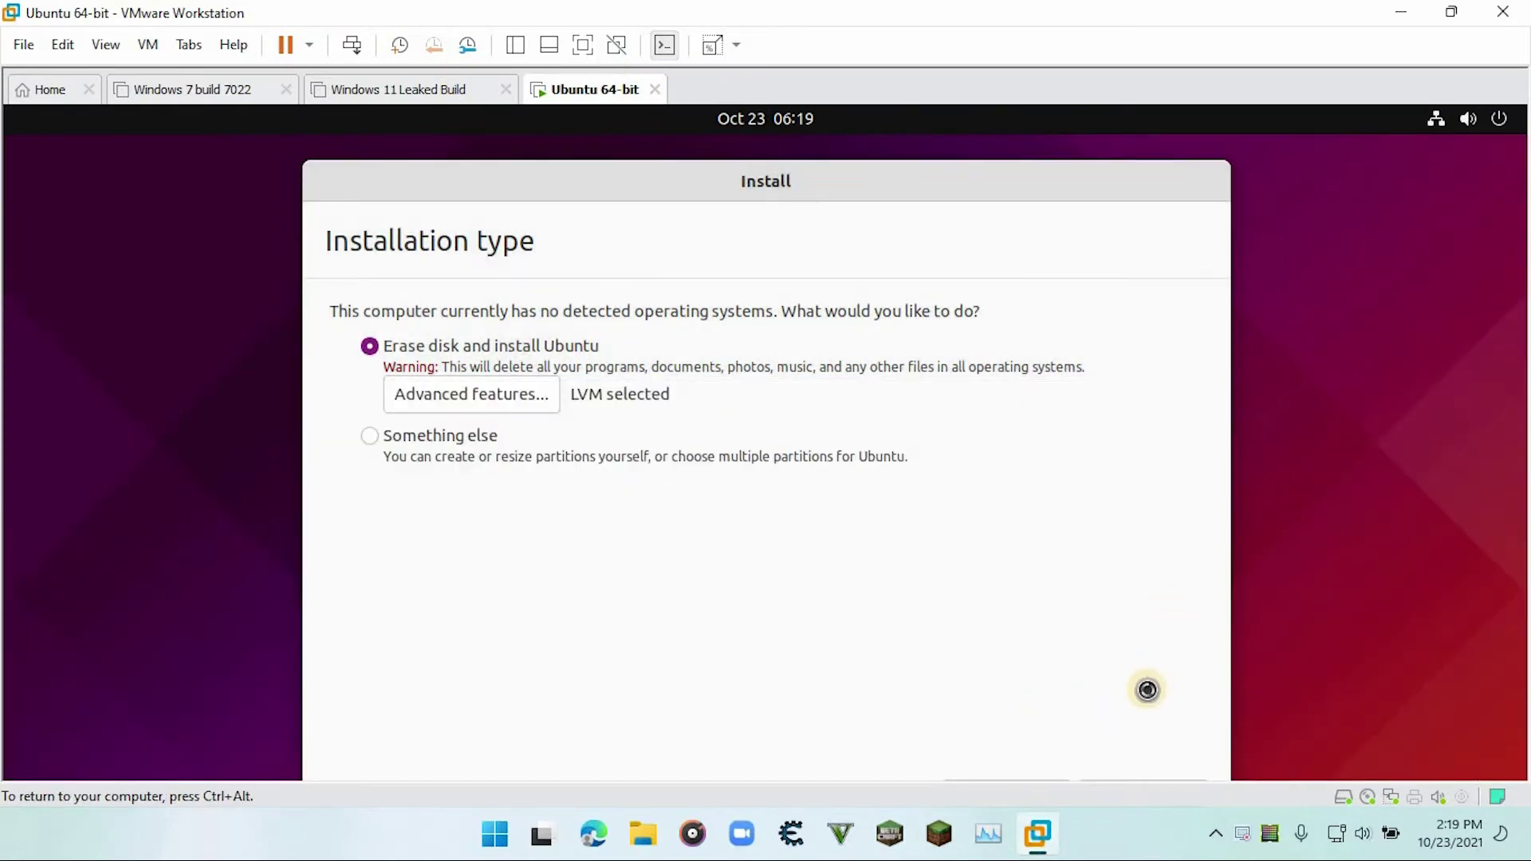
pyautogui.hotkey('ctrl', 'alt', 'Return')
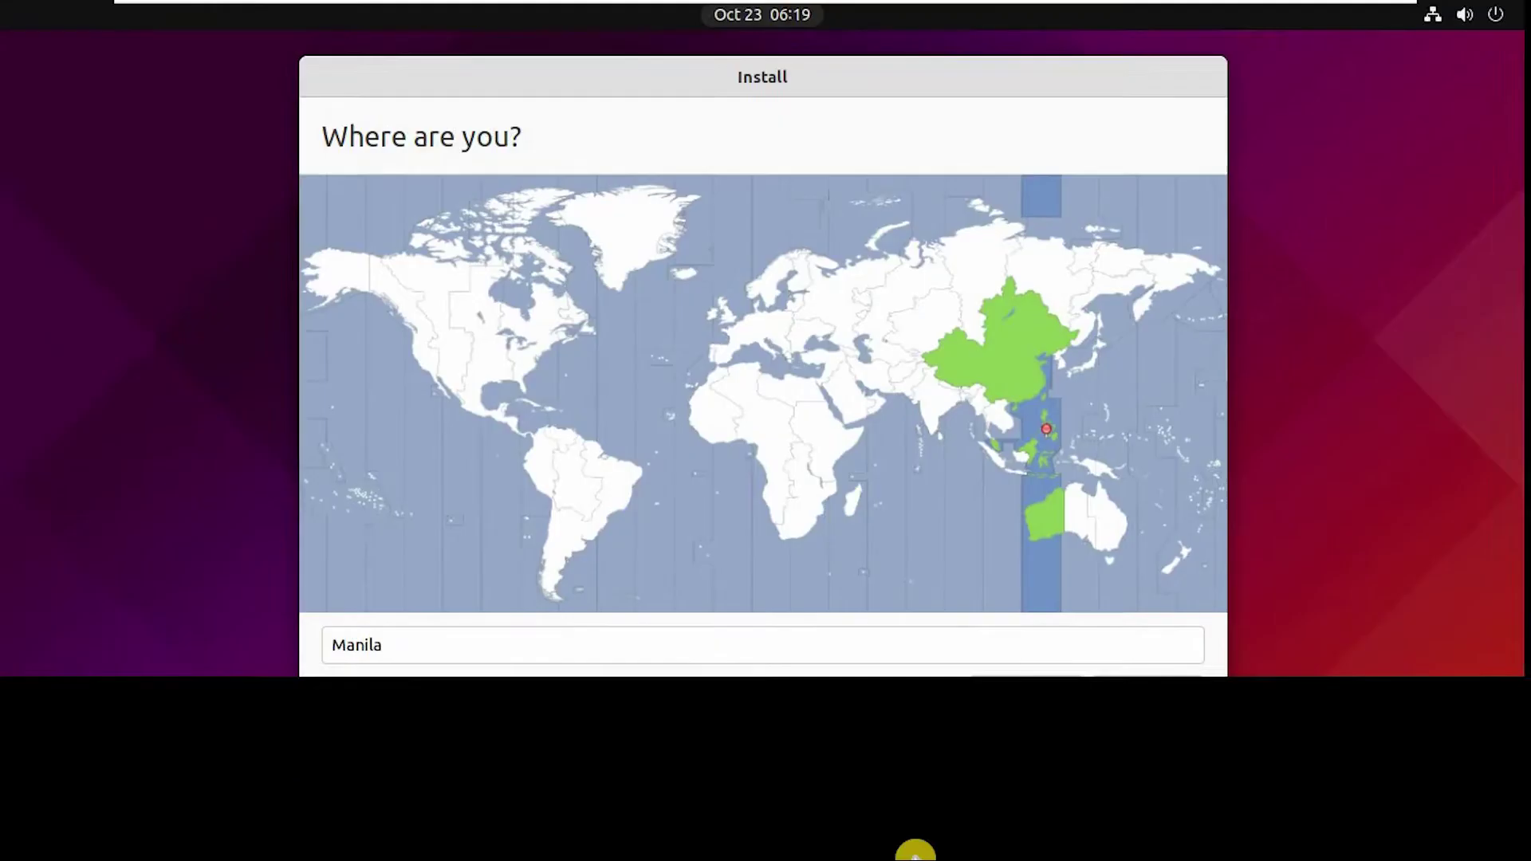
pyautogui.click(1116, 718)
# Enter the account owner's name and set the username to fc_988.
pyautogui.write("Ian's Vlogs")
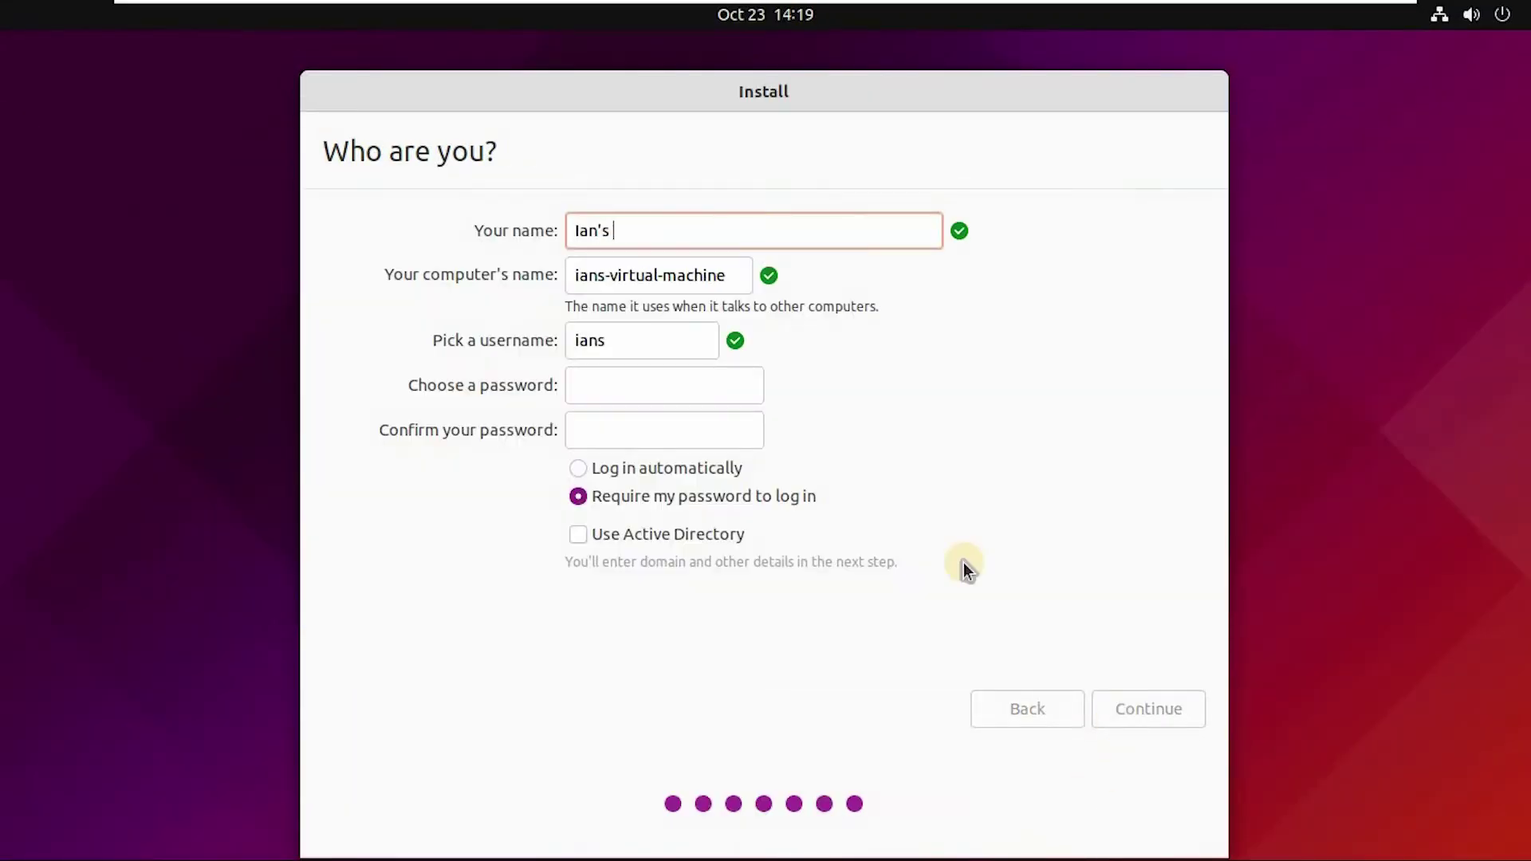
pyautogui.press('Tab')
pyautogui.press('Tab')
pyautogui.write('FC1988')
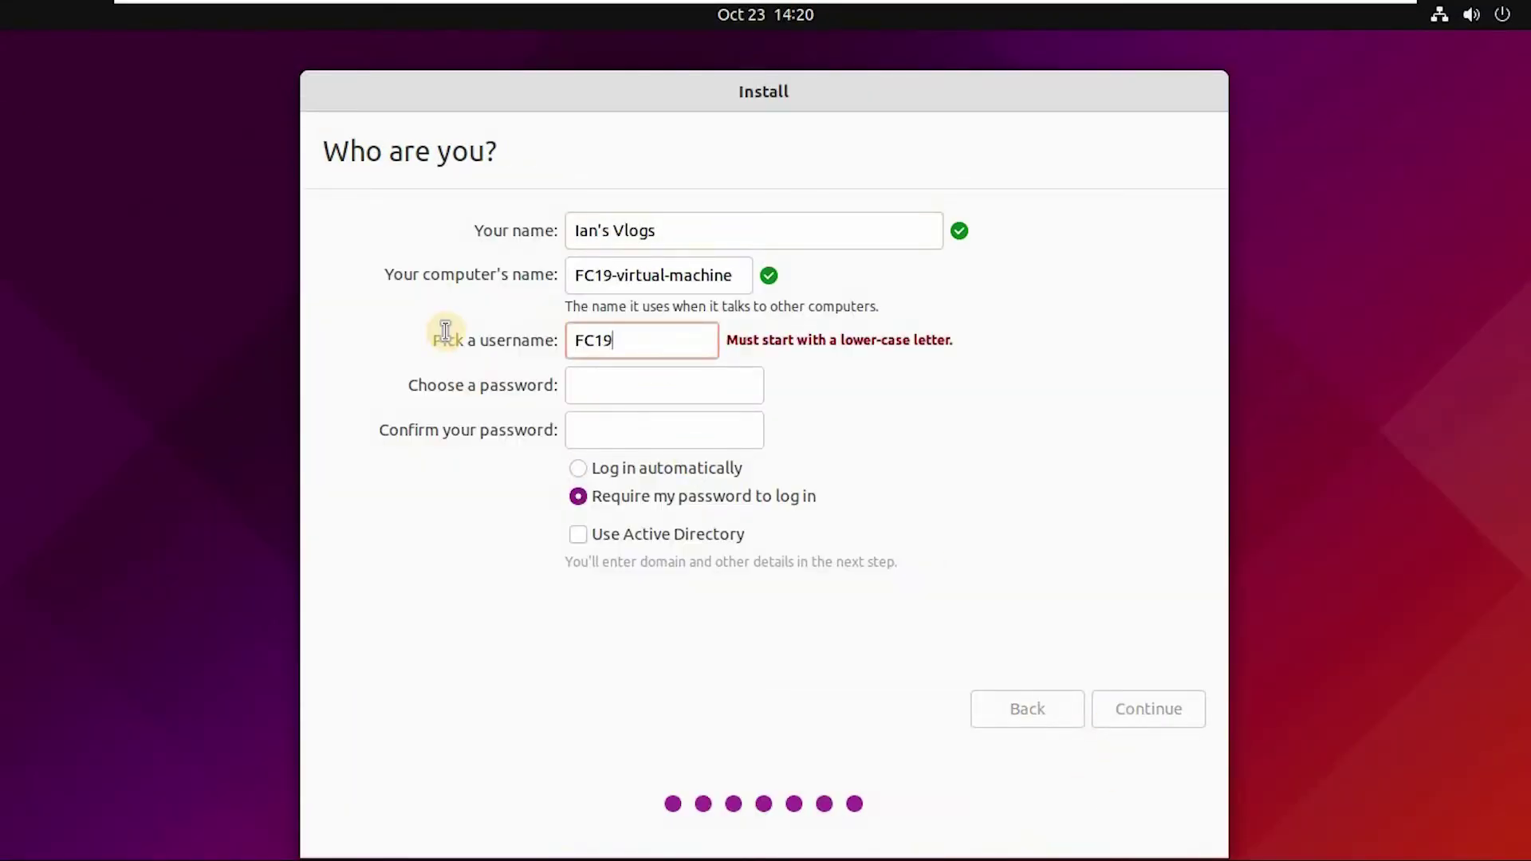
pyautogui.click(611, 342)
pyautogui.write('_')
pyautogui.press('BackSpace')
pyautogui.press('BackSpace')
pyautogui.press('BackSpace')
pyautogui.press('BackSpace')
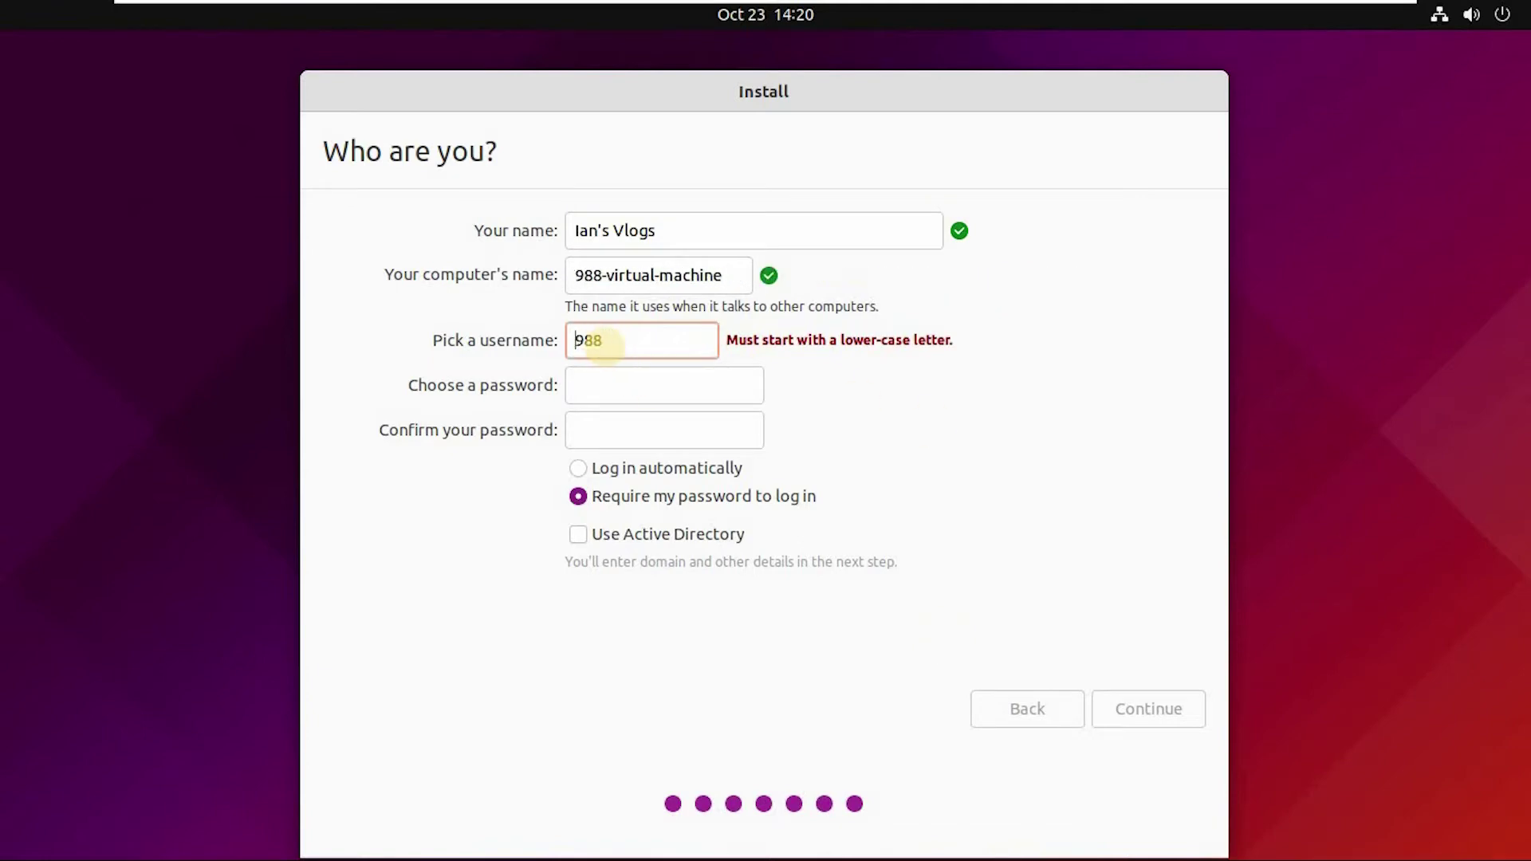
pyautogui.write('fc_')
# Replace the computer's name with vmware.
pyautogui.moveTo(743, 279); pyautogui.dragTo(507, 294)
pyautogui.press('BackSpace')
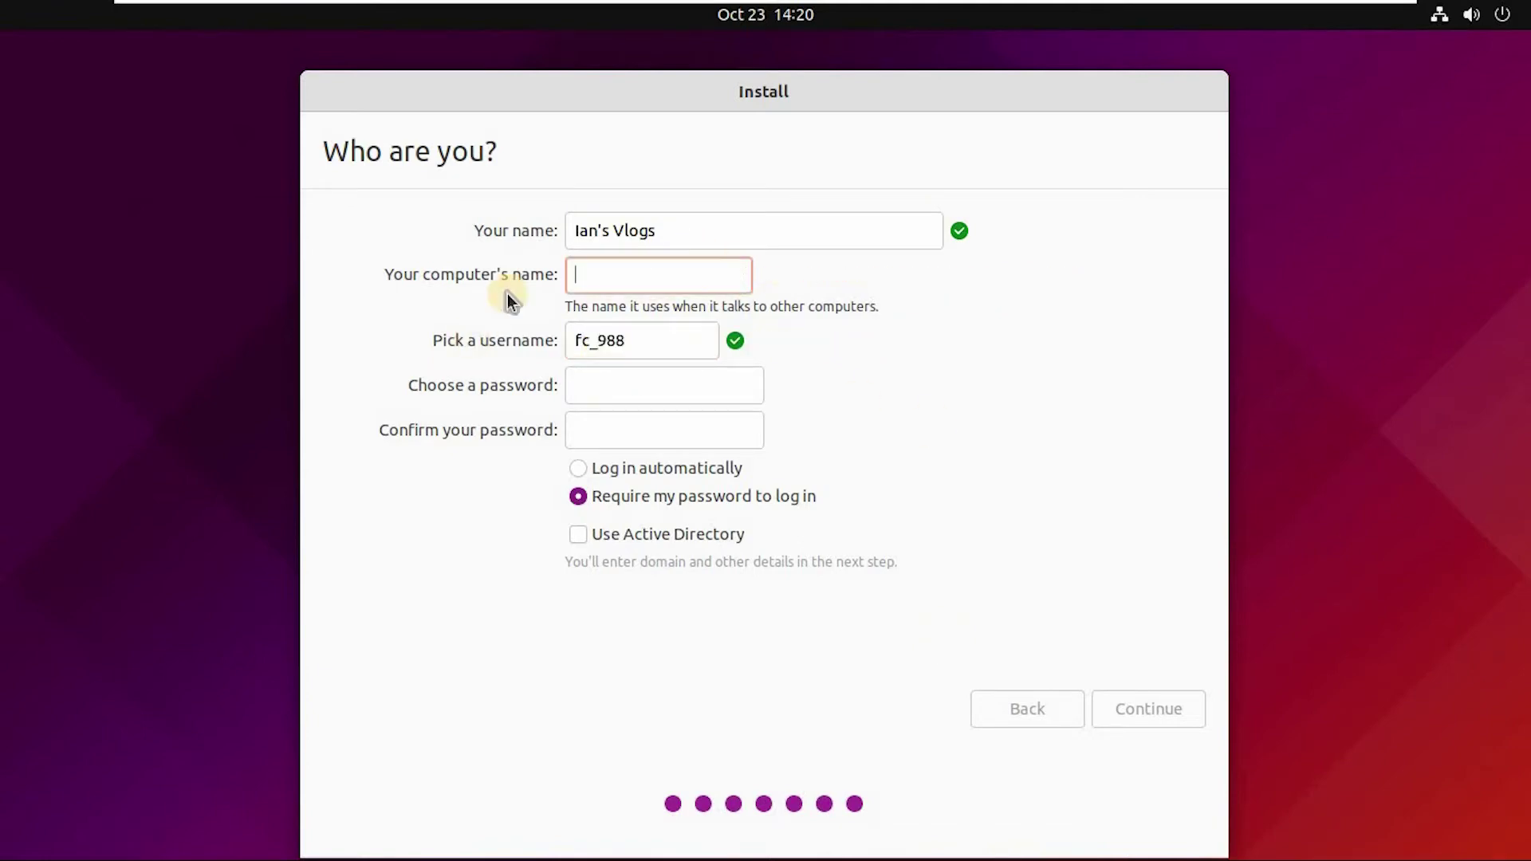
pyautogui.write('vmware')
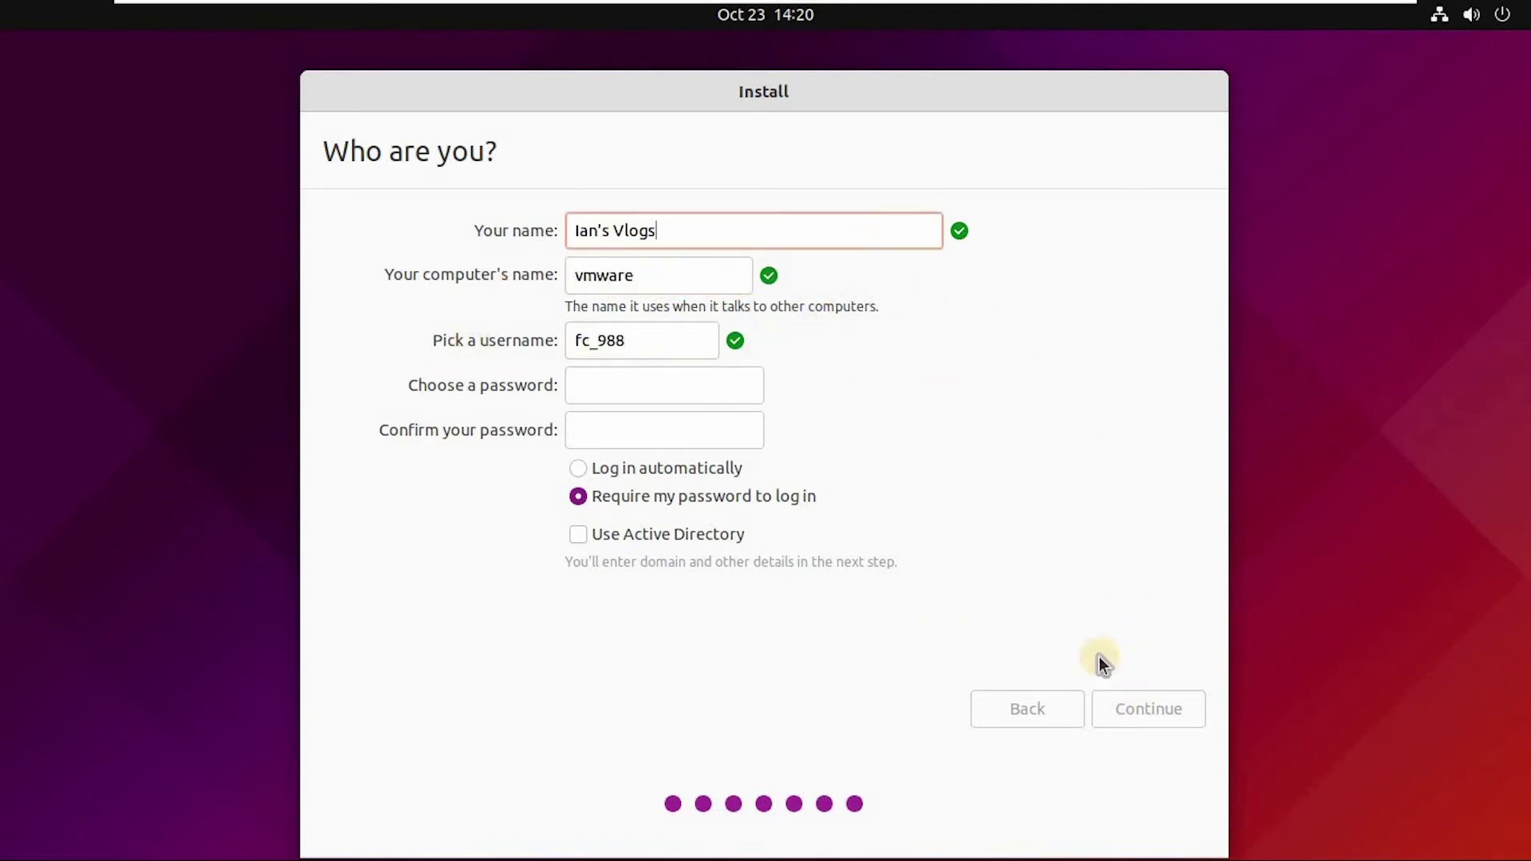
# Enable automatic login, enter the account password in both password fields, and continue the installation.
pyautogui.click(685, 470)
pyautogui.click(604, 390)
pyautogui.write('*****')
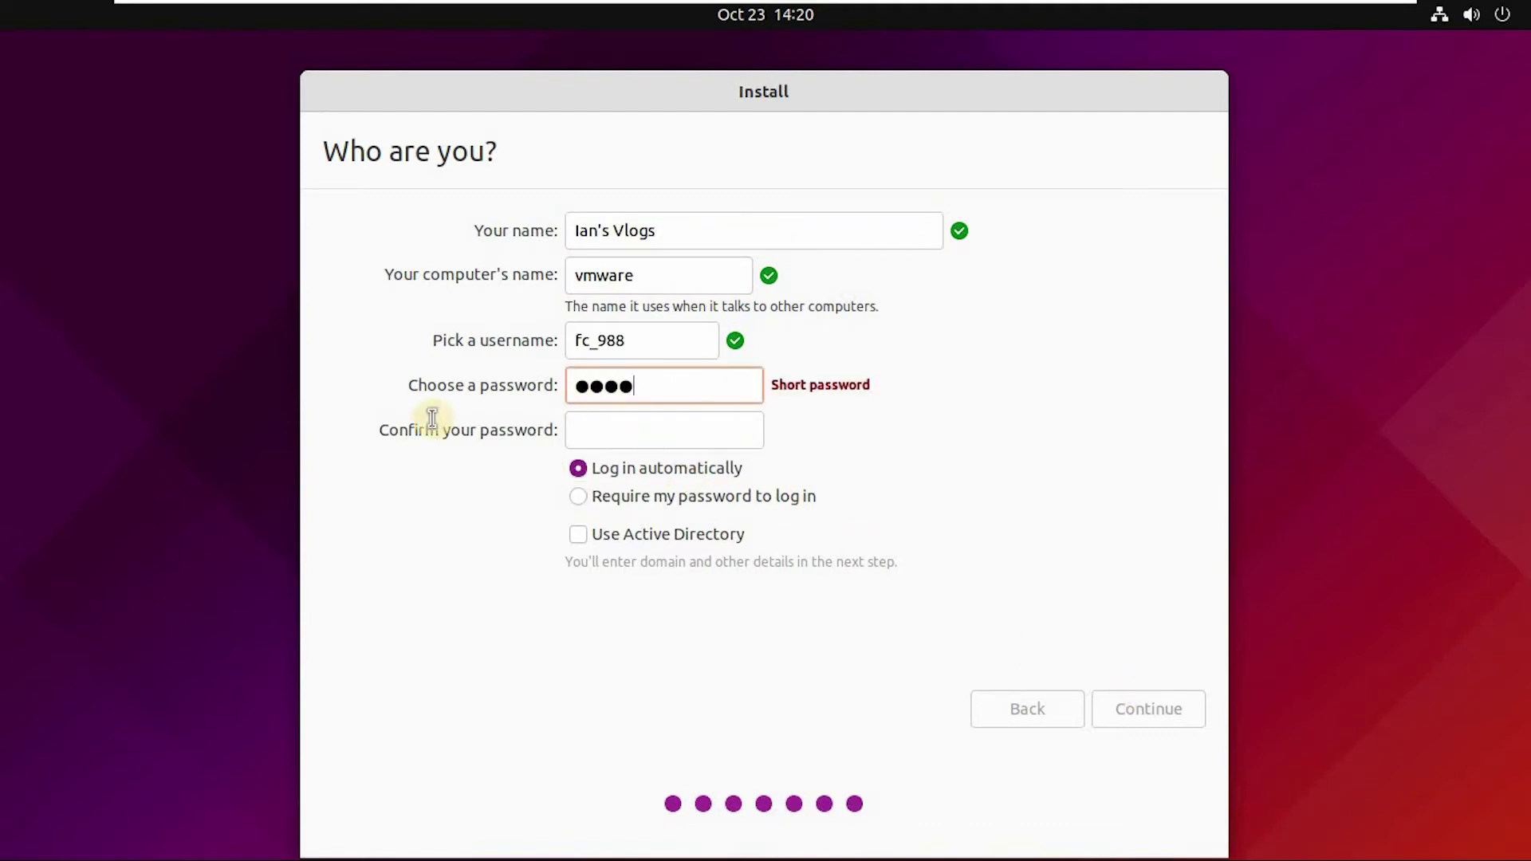
pyautogui.press('BackSpace')
pyautogui.press('BackSpace')
pyautogui.press('BackSpace')
pyautogui.press('BackSpace')
pyautogui.press('BackSpace')
pyautogui.write('**********')
pyautogui.click(638, 418)
pyautogui.write('**********')
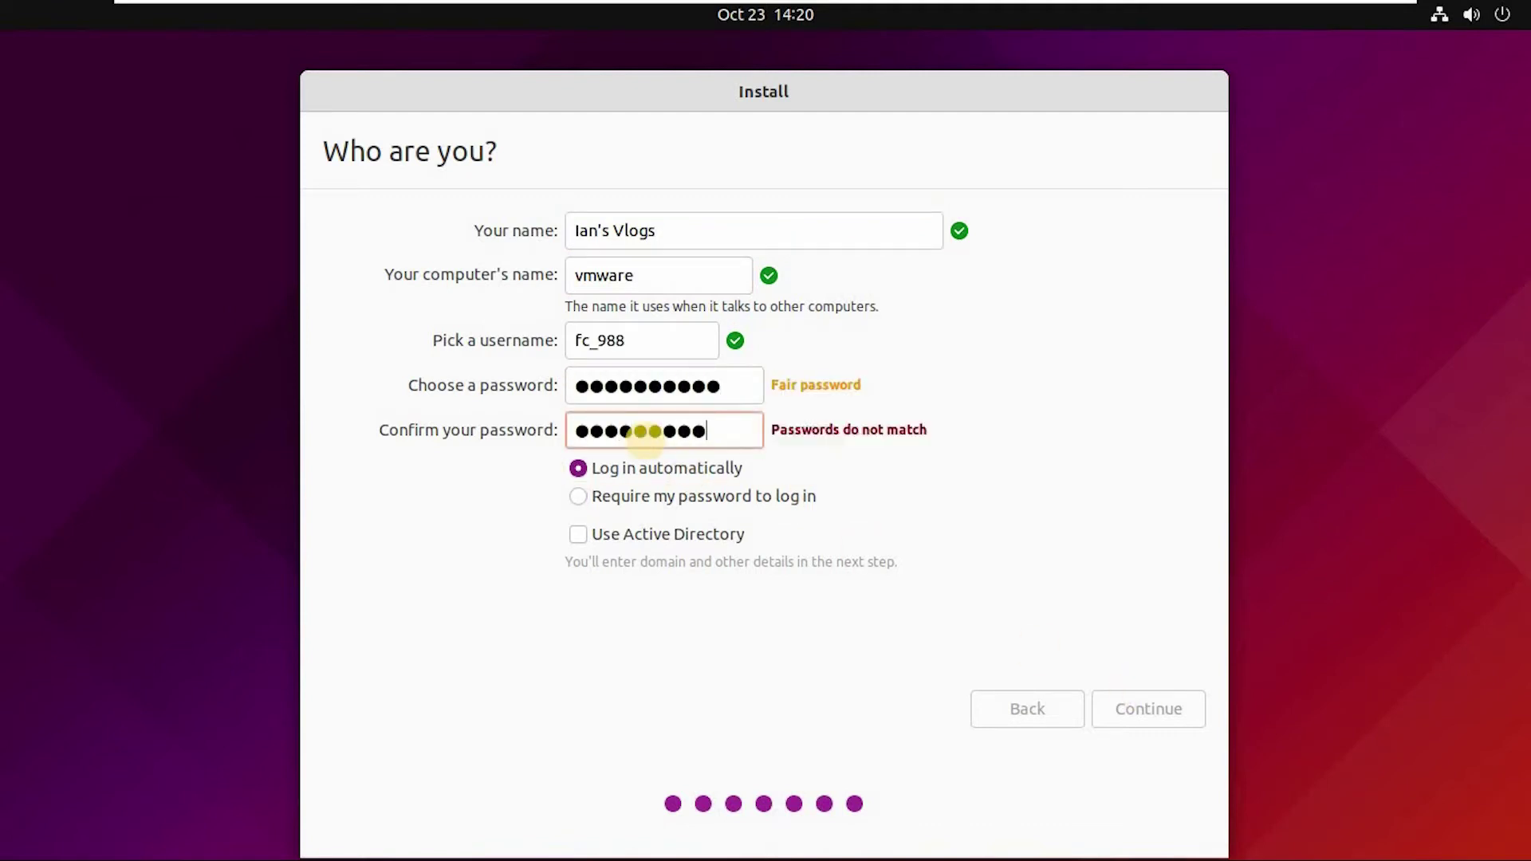
pyautogui.click(1133, 707)
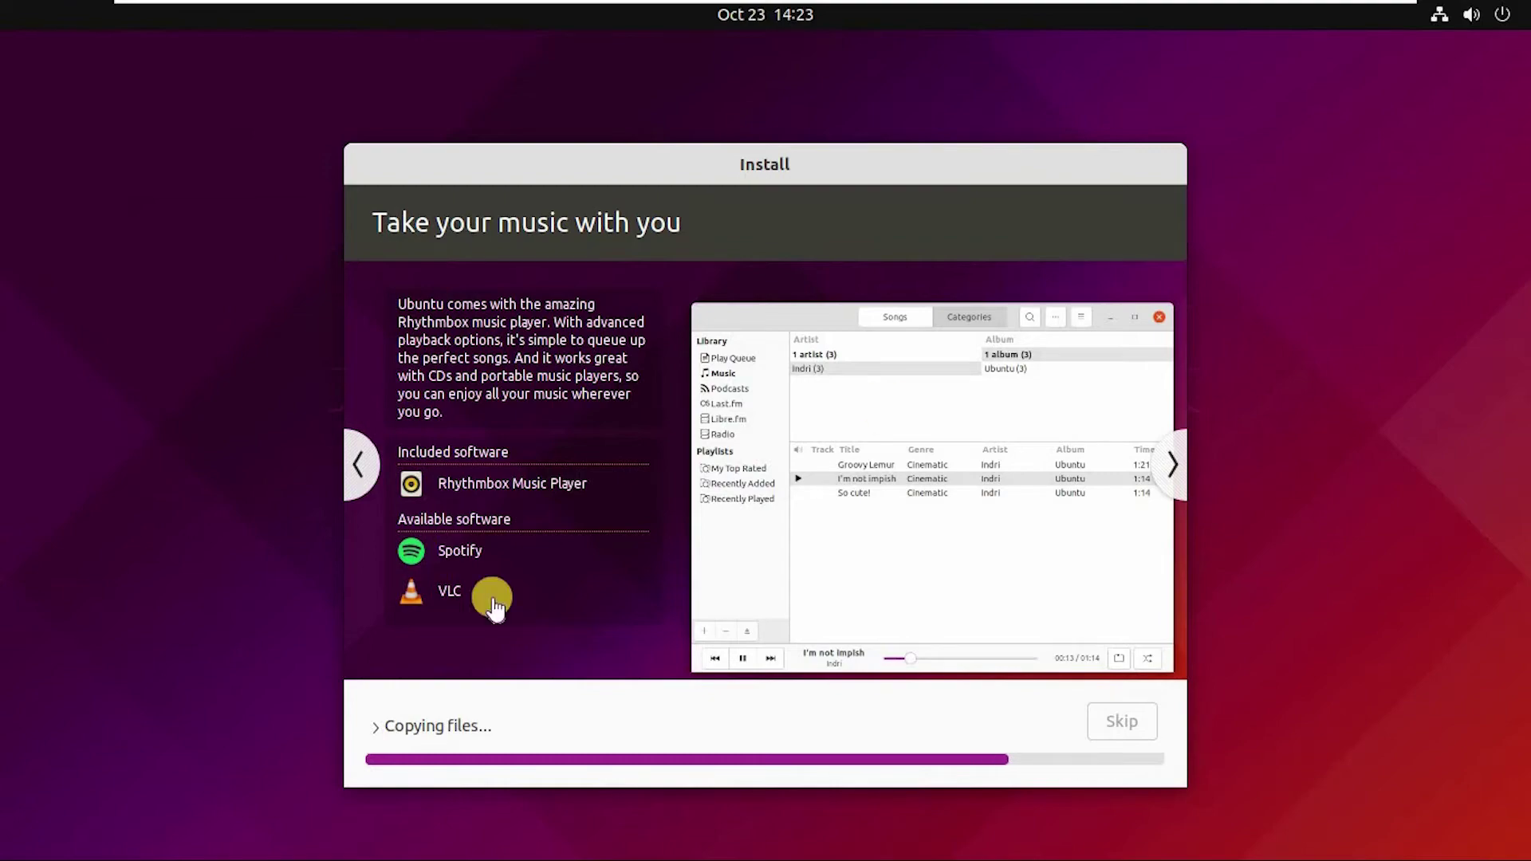
pyautogui.click(1172, 471)
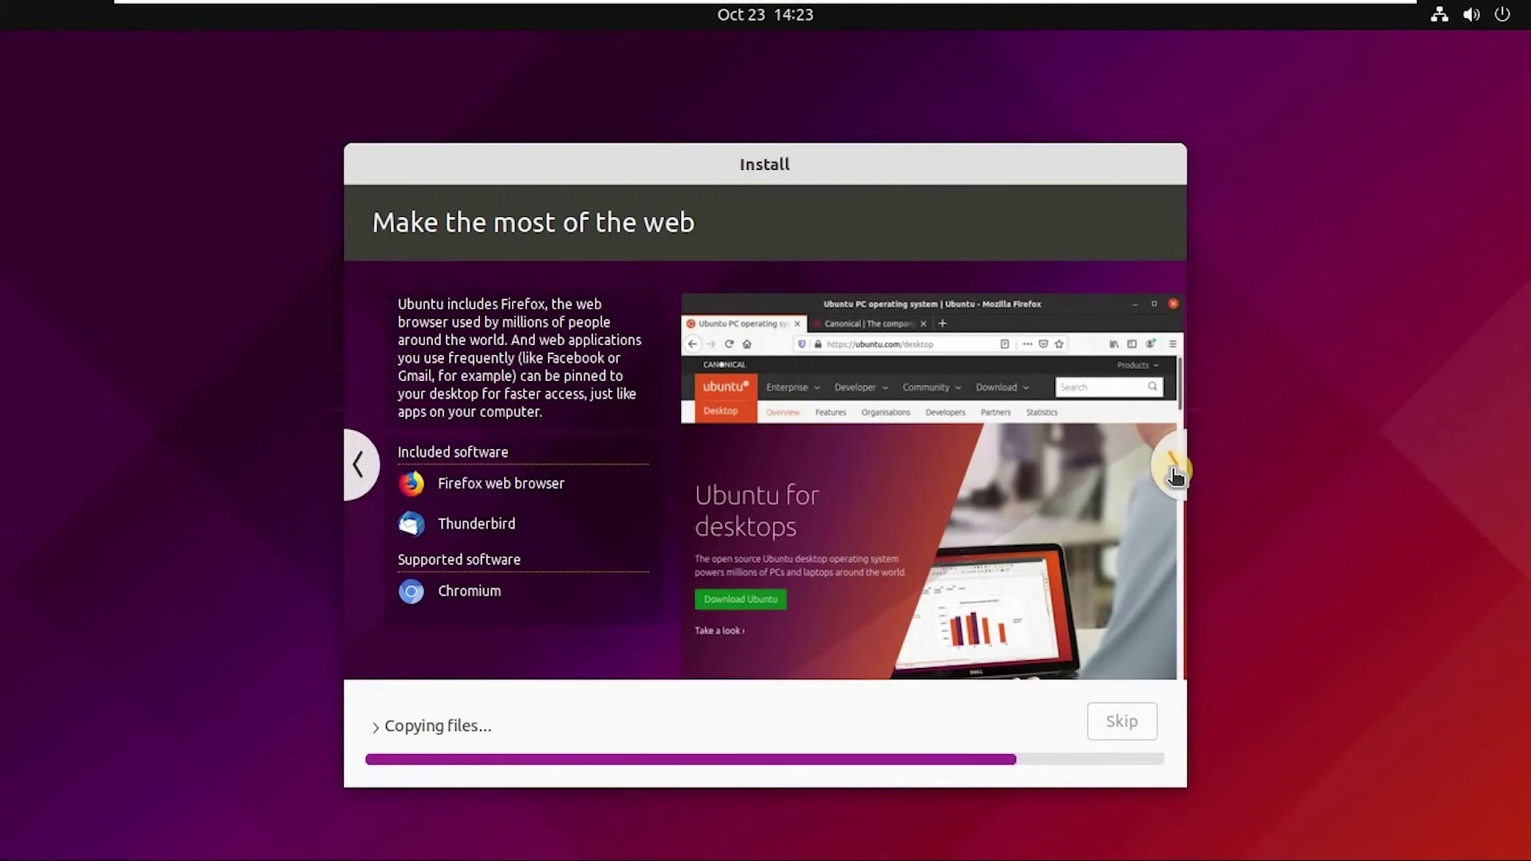
pyautogui.click(1173, 470)
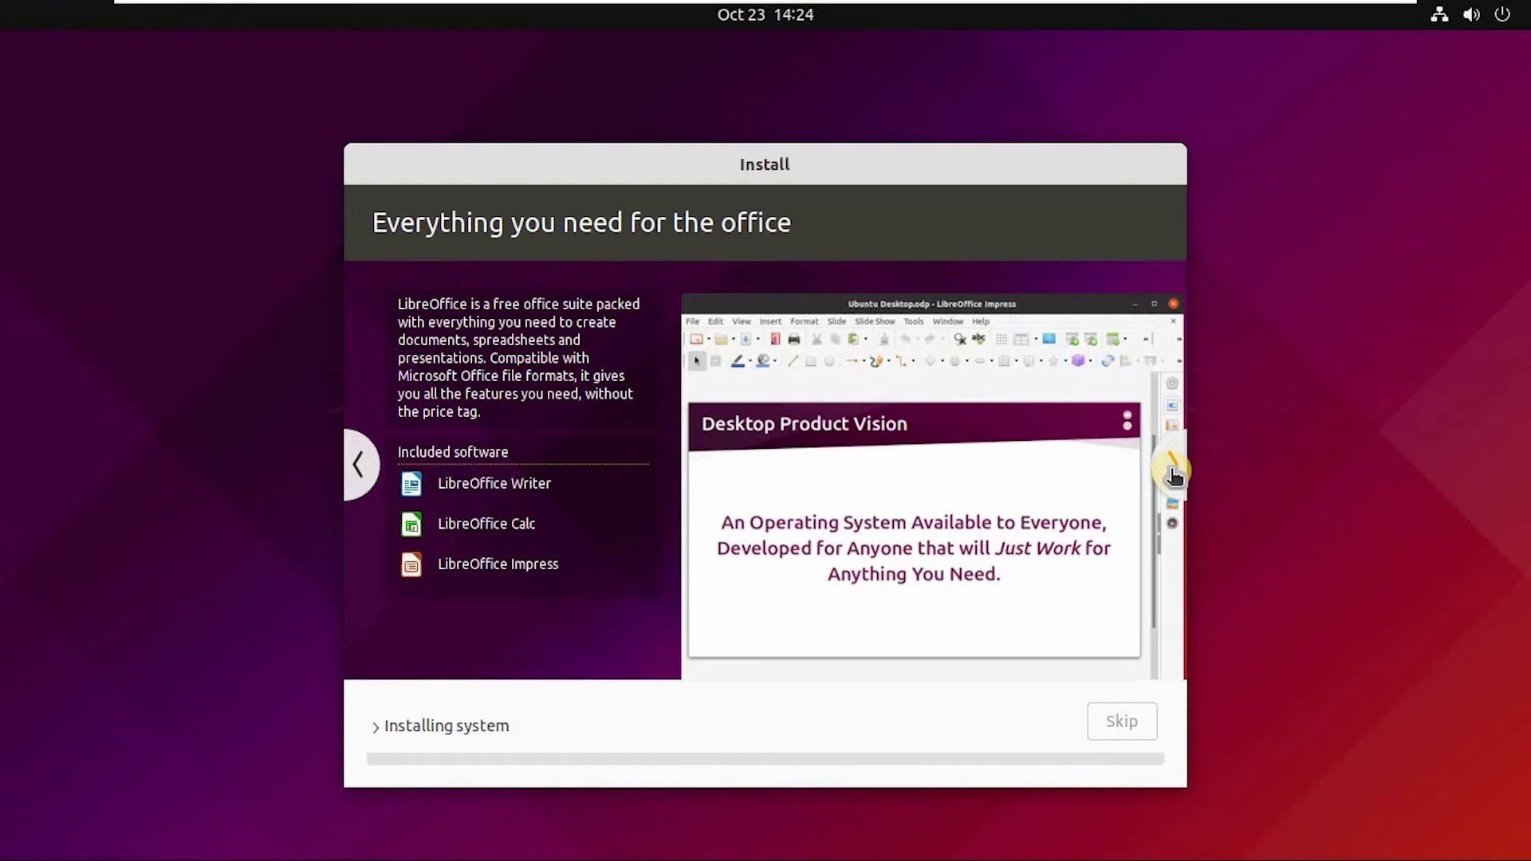
# Advance the installer's slideshow to the Help and support slide.
pyautogui.click(1172, 476)
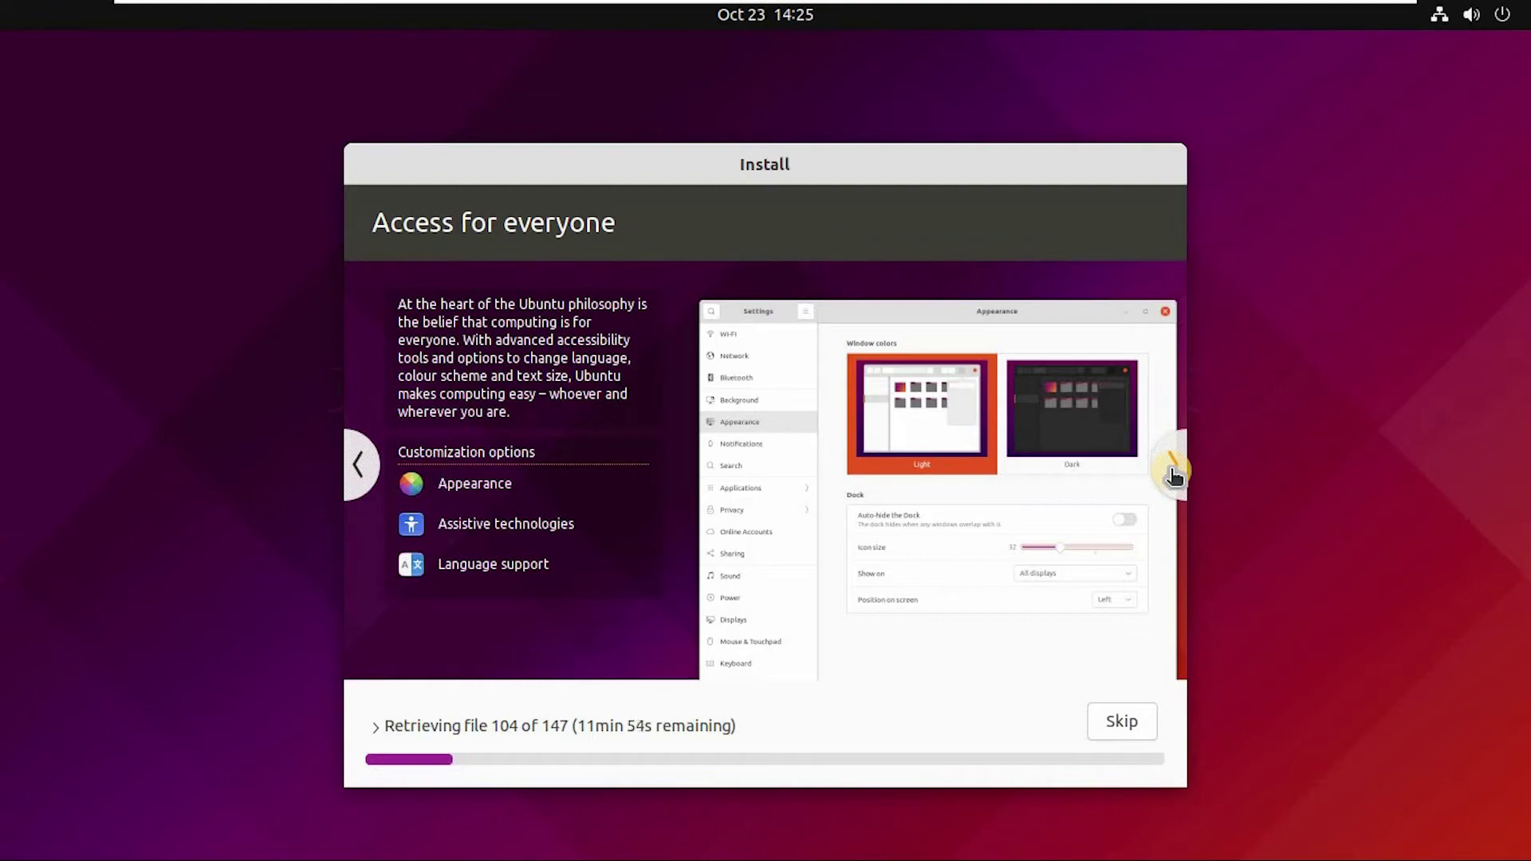
pyautogui.click(1172, 472)
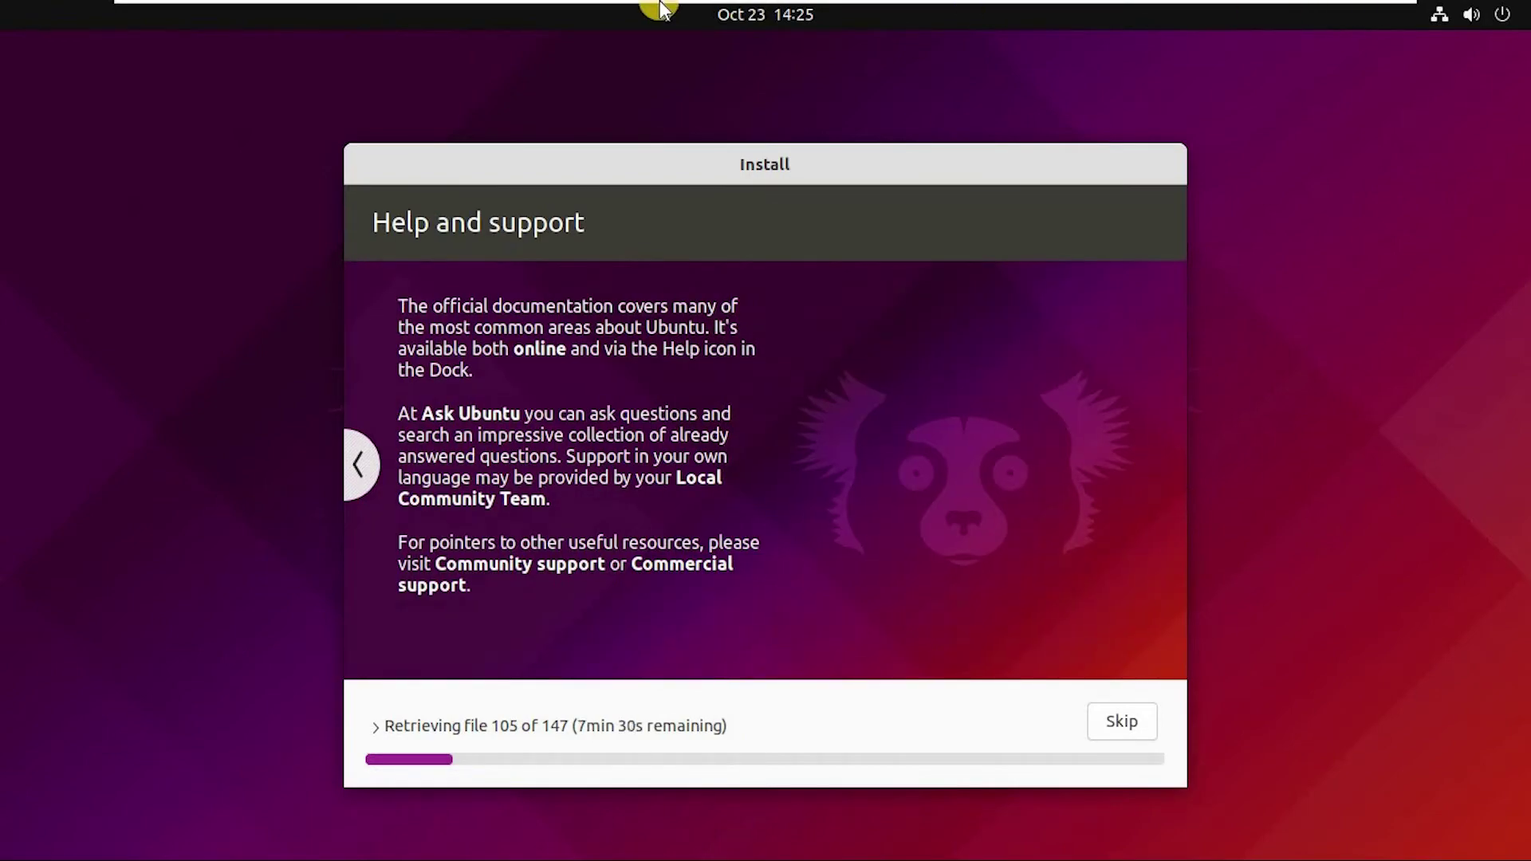
# Leave full screen, check the host's memory performance in Task Manager, and return to the virtual machine.
pyautogui.click(1391, 18)
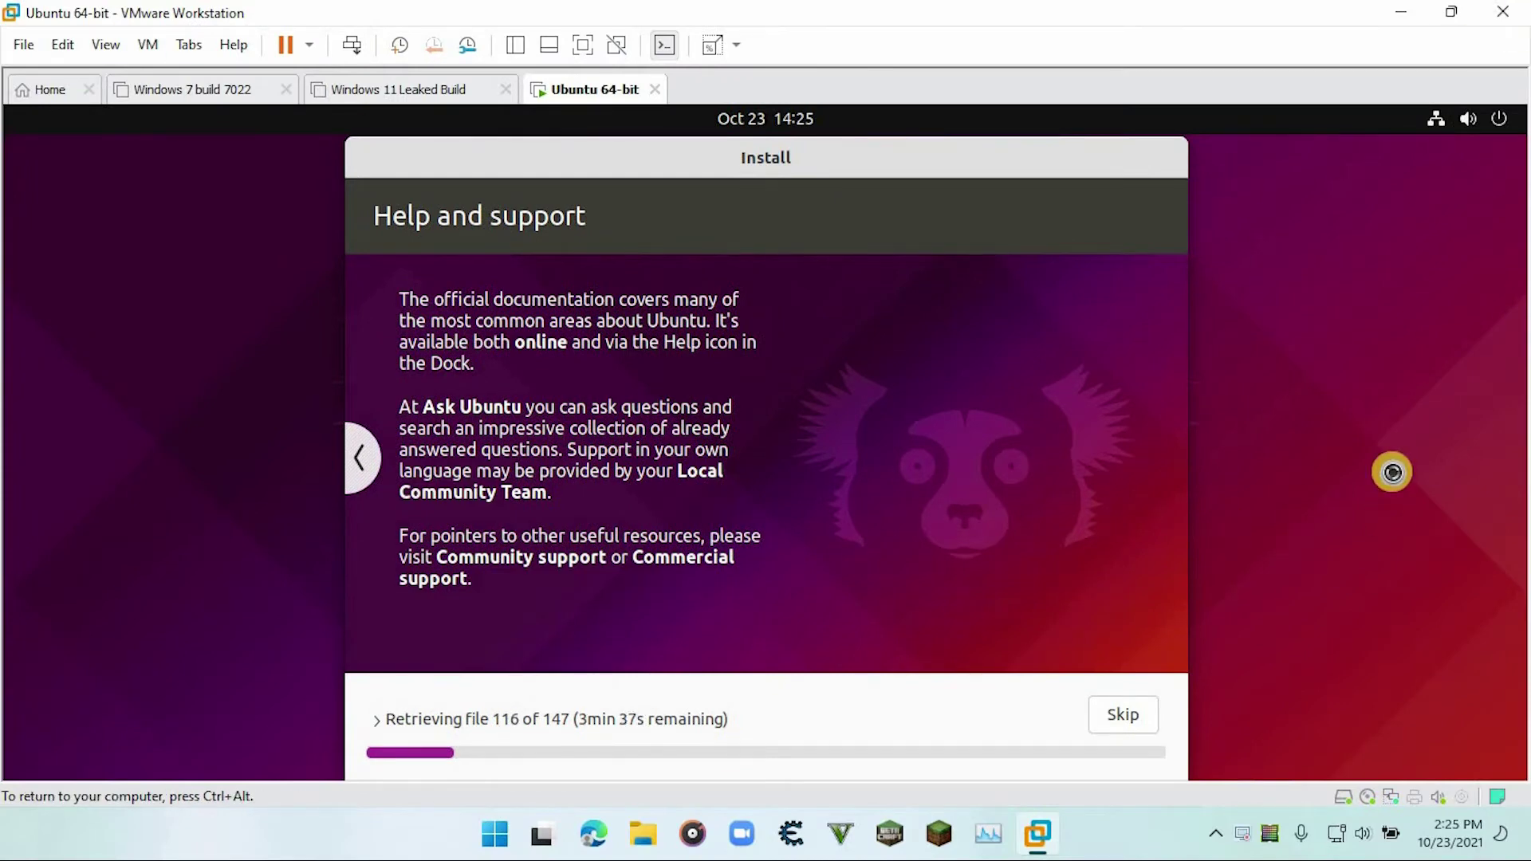
pyautogui.click(987, 833)
pyautogui.click(1044, 239)
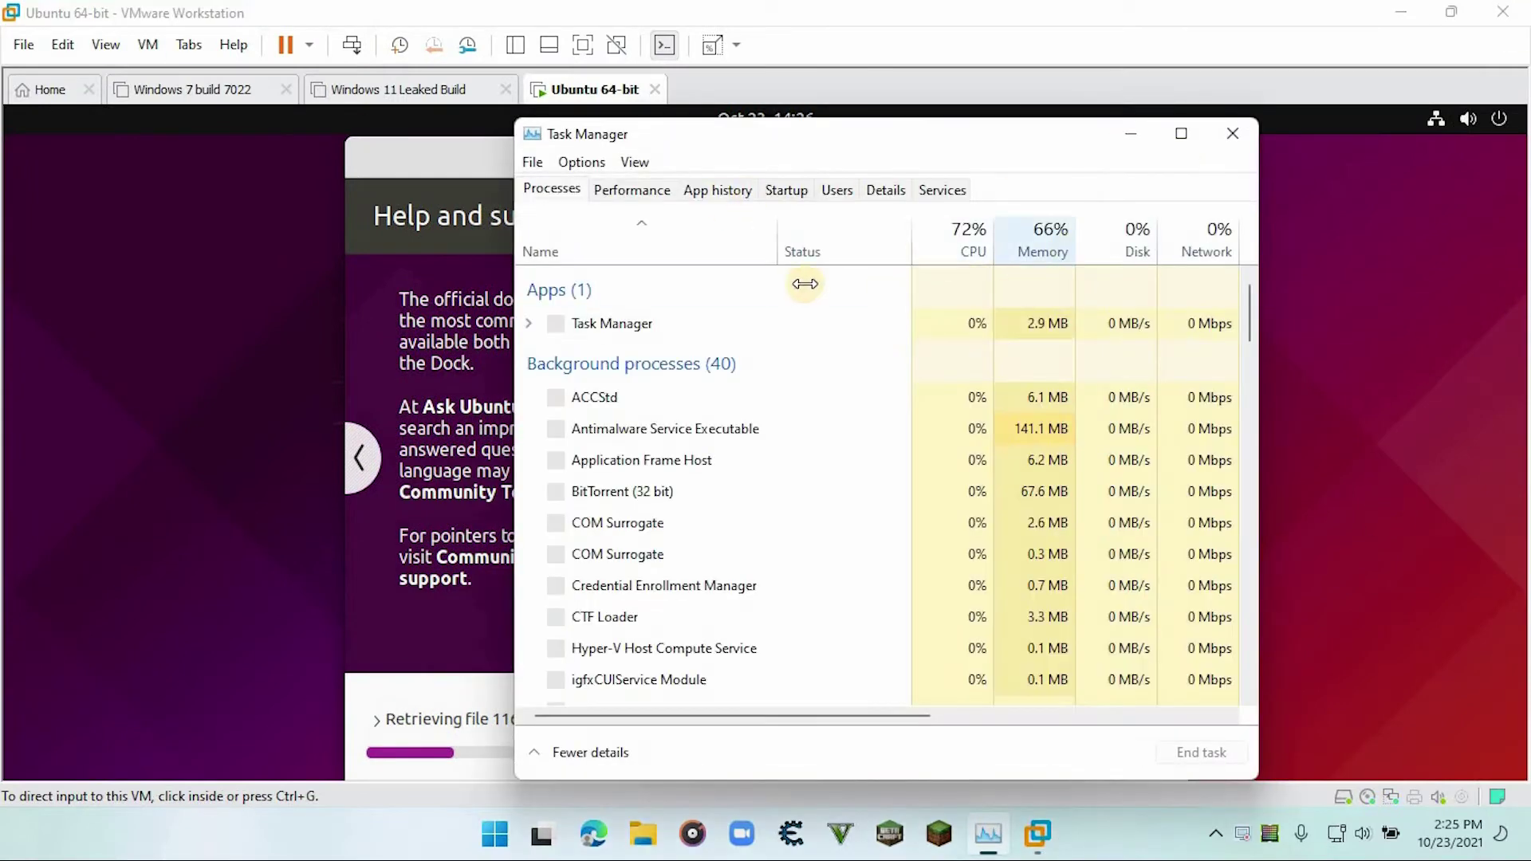
pyautogui.click(631, 190)
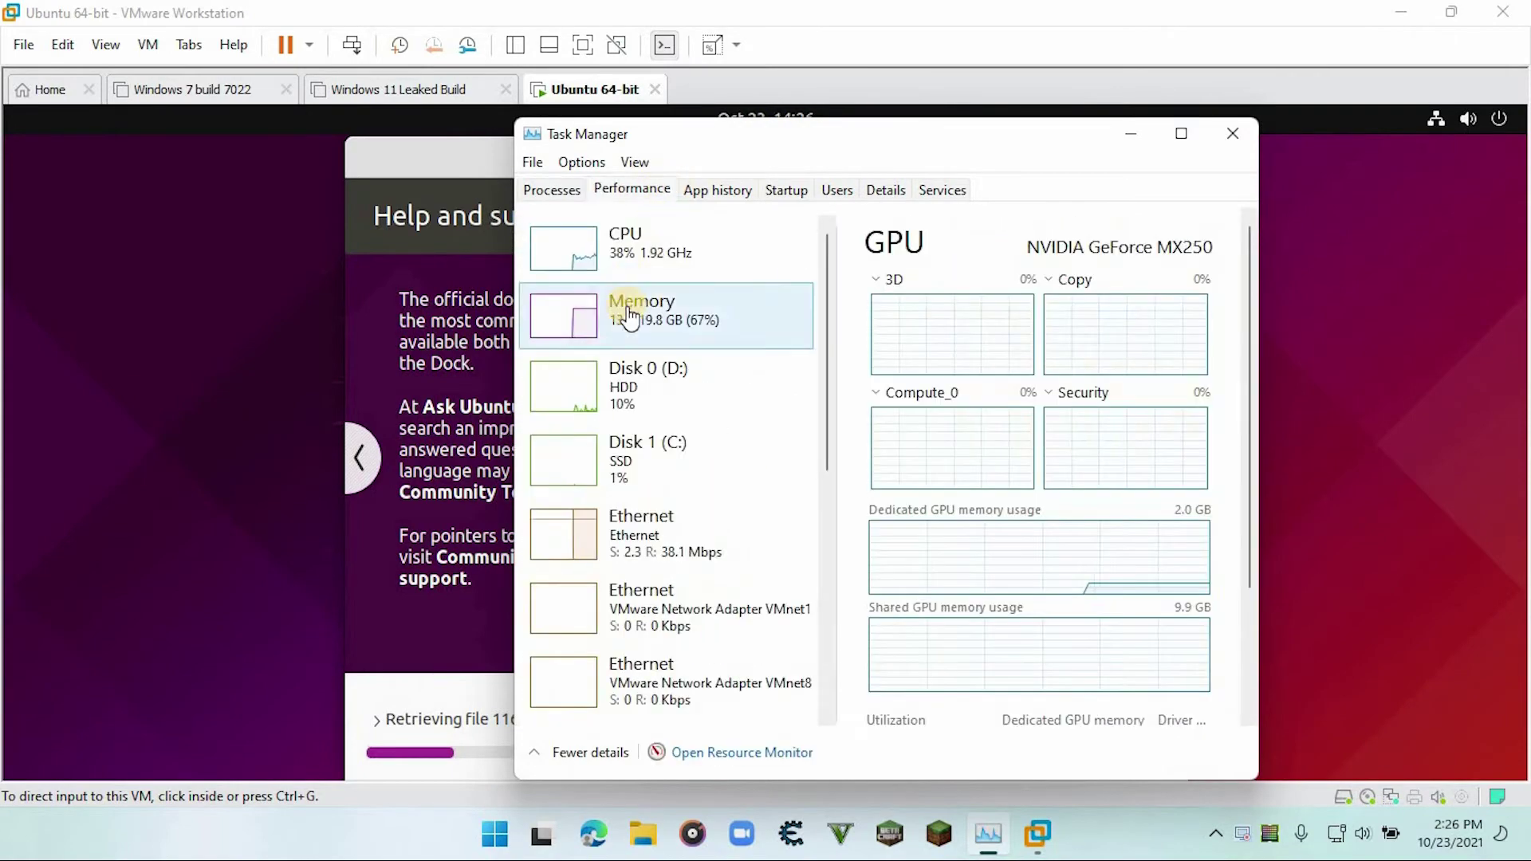
pyautogui.click(625, 307)
pyautogui.click(1302, 287)
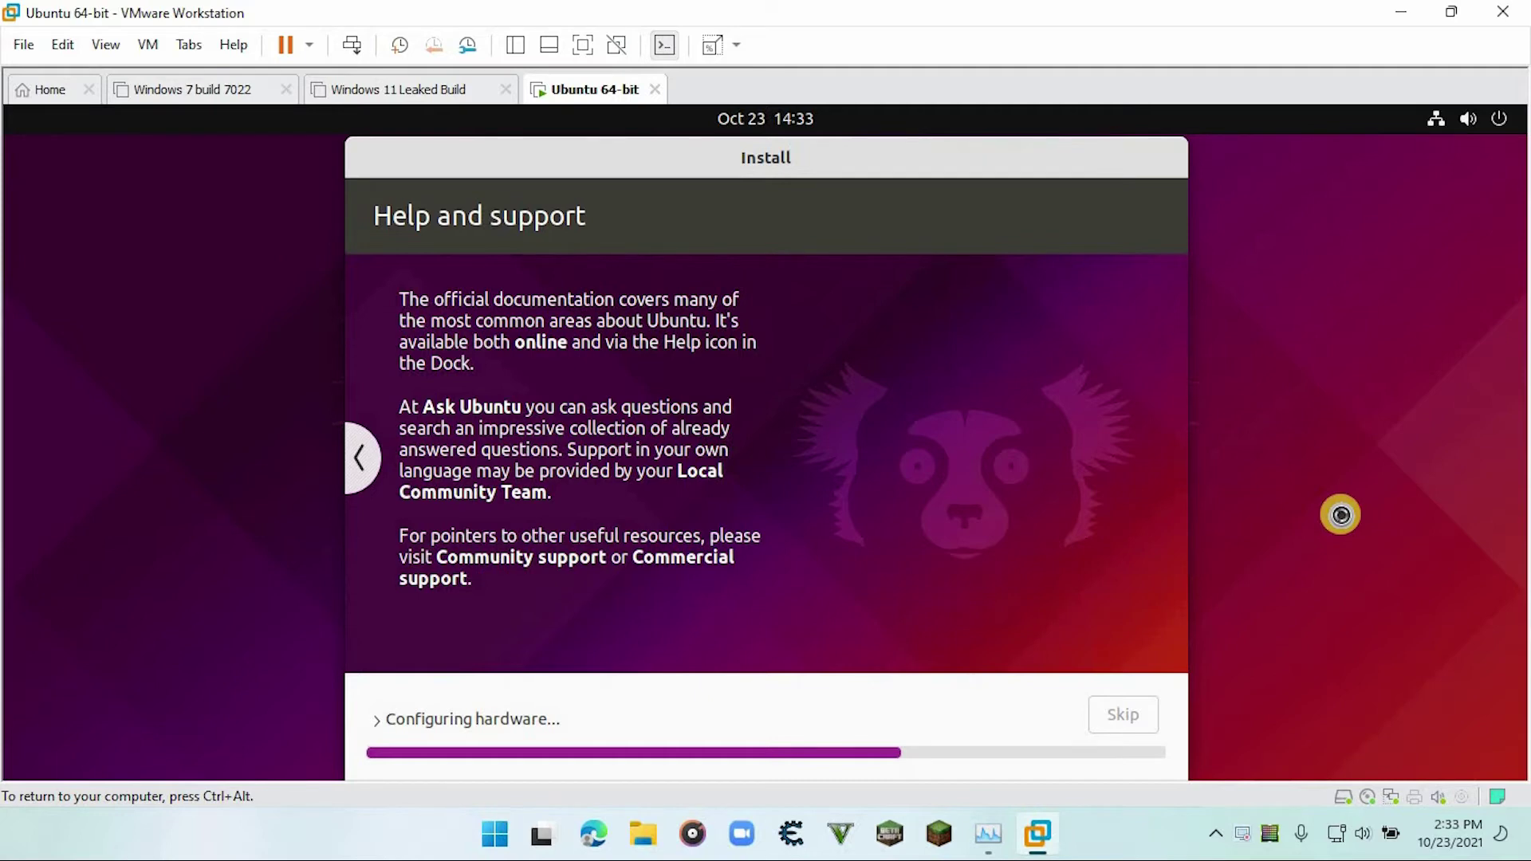
# Return the virtual machine to full screen and skip the installer's package download.
pyautogui.hotkey('ctrl', 'alt', 'Return')
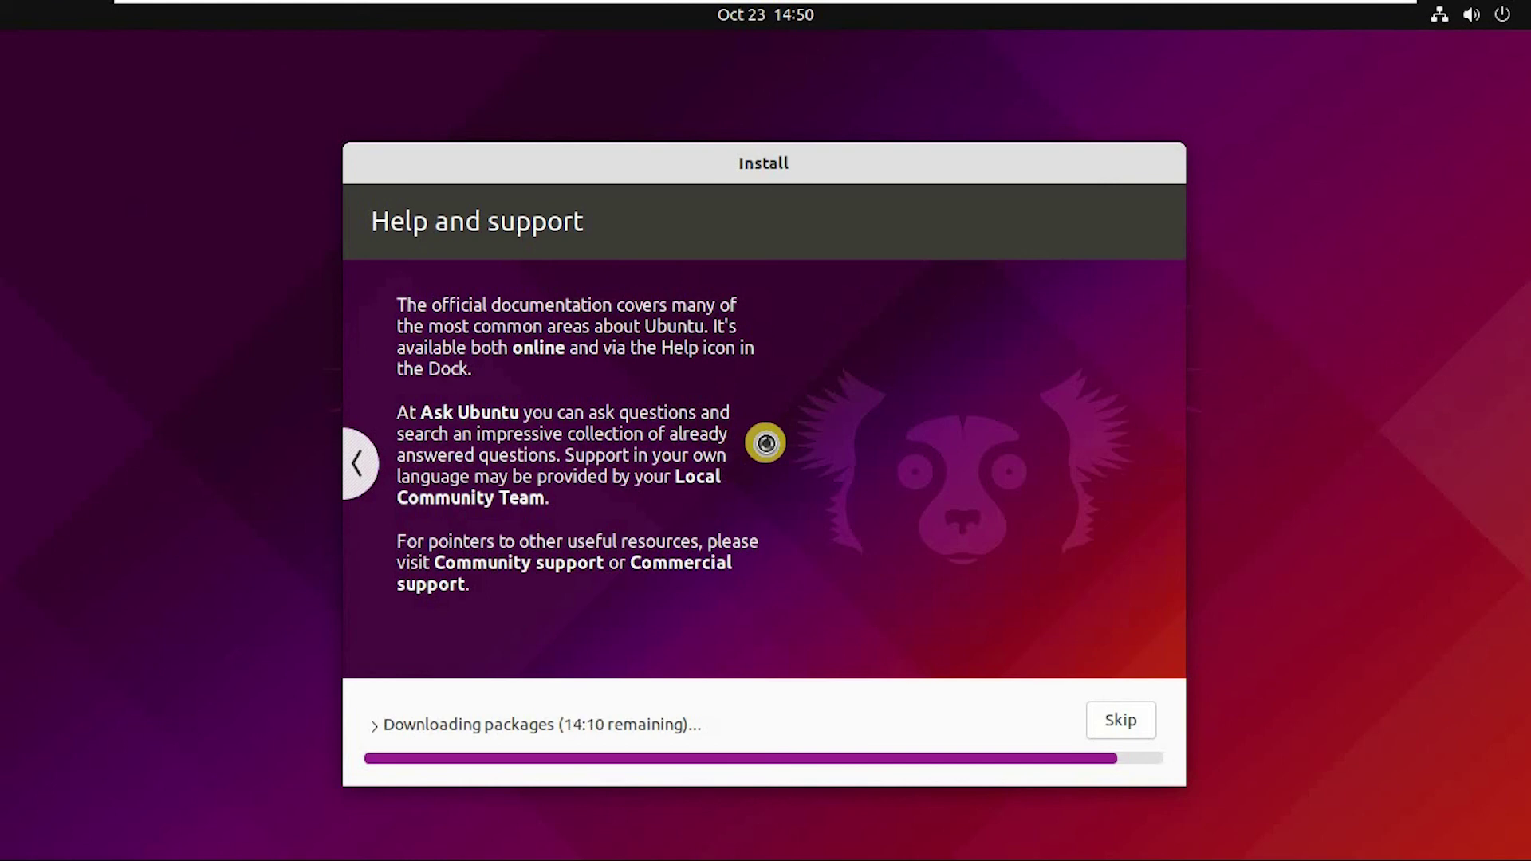
pyautogui.click(1120, 720)
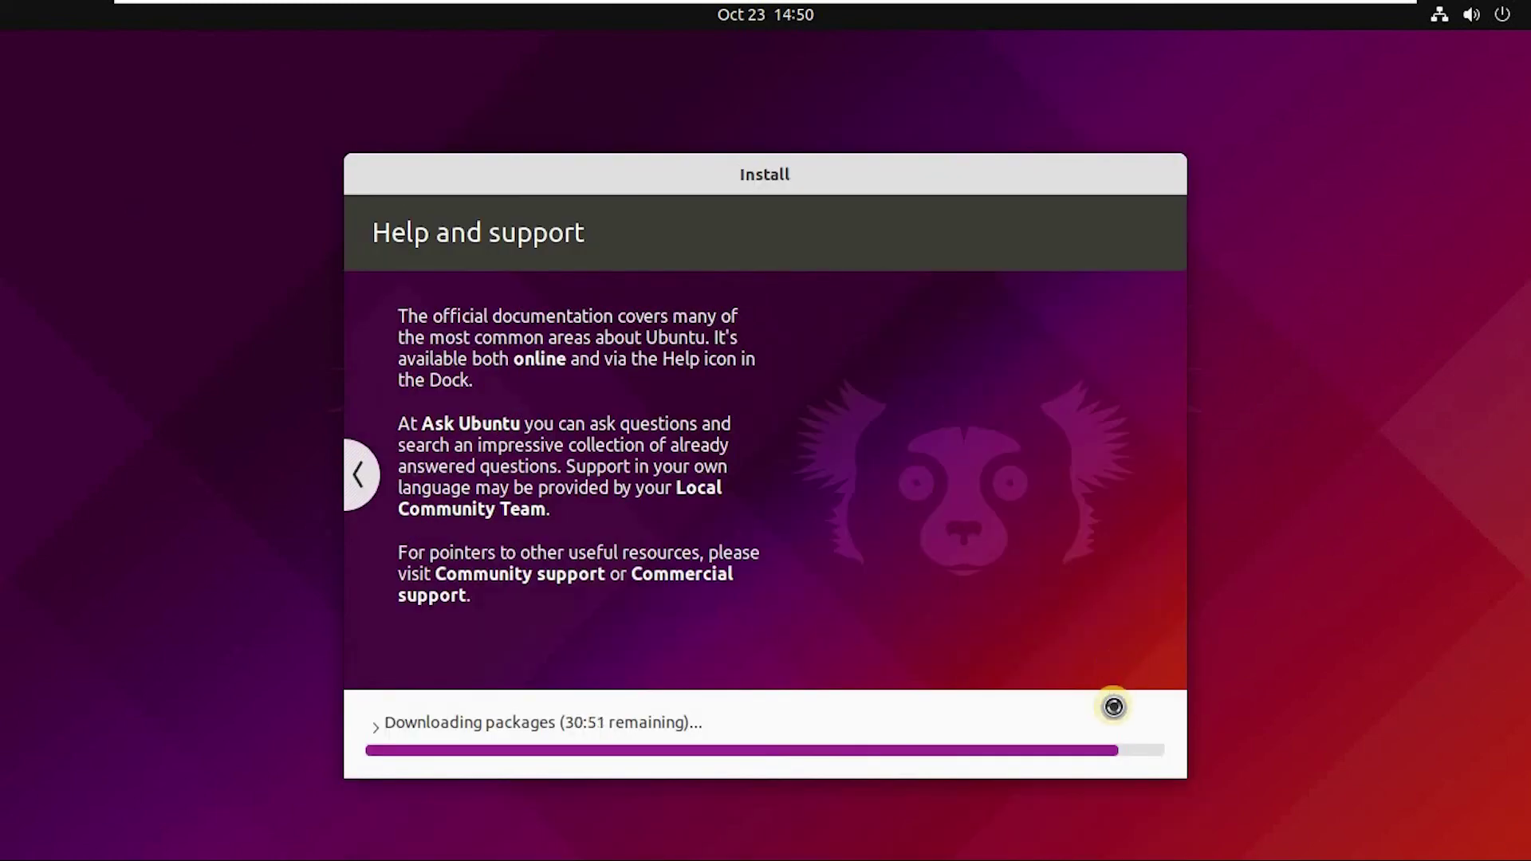
# Disconnect the virtual machine's NAT network adapter, with Connected and Connect at power on both disabled.
pyautogui.click(266, 16)
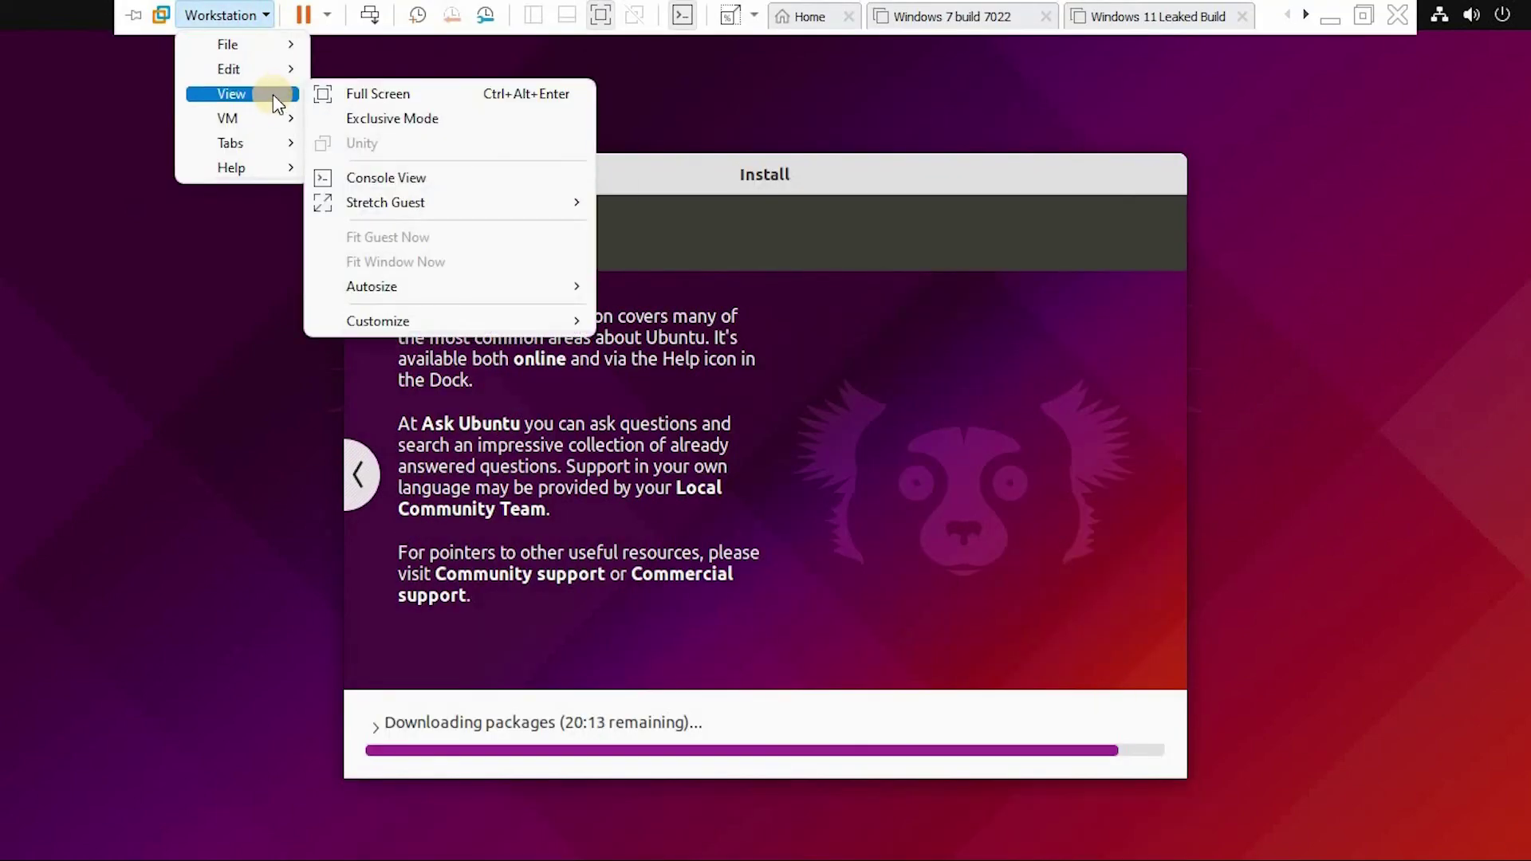
pyautogui.click(375, 177)
pyautogui.click(1052, 153)
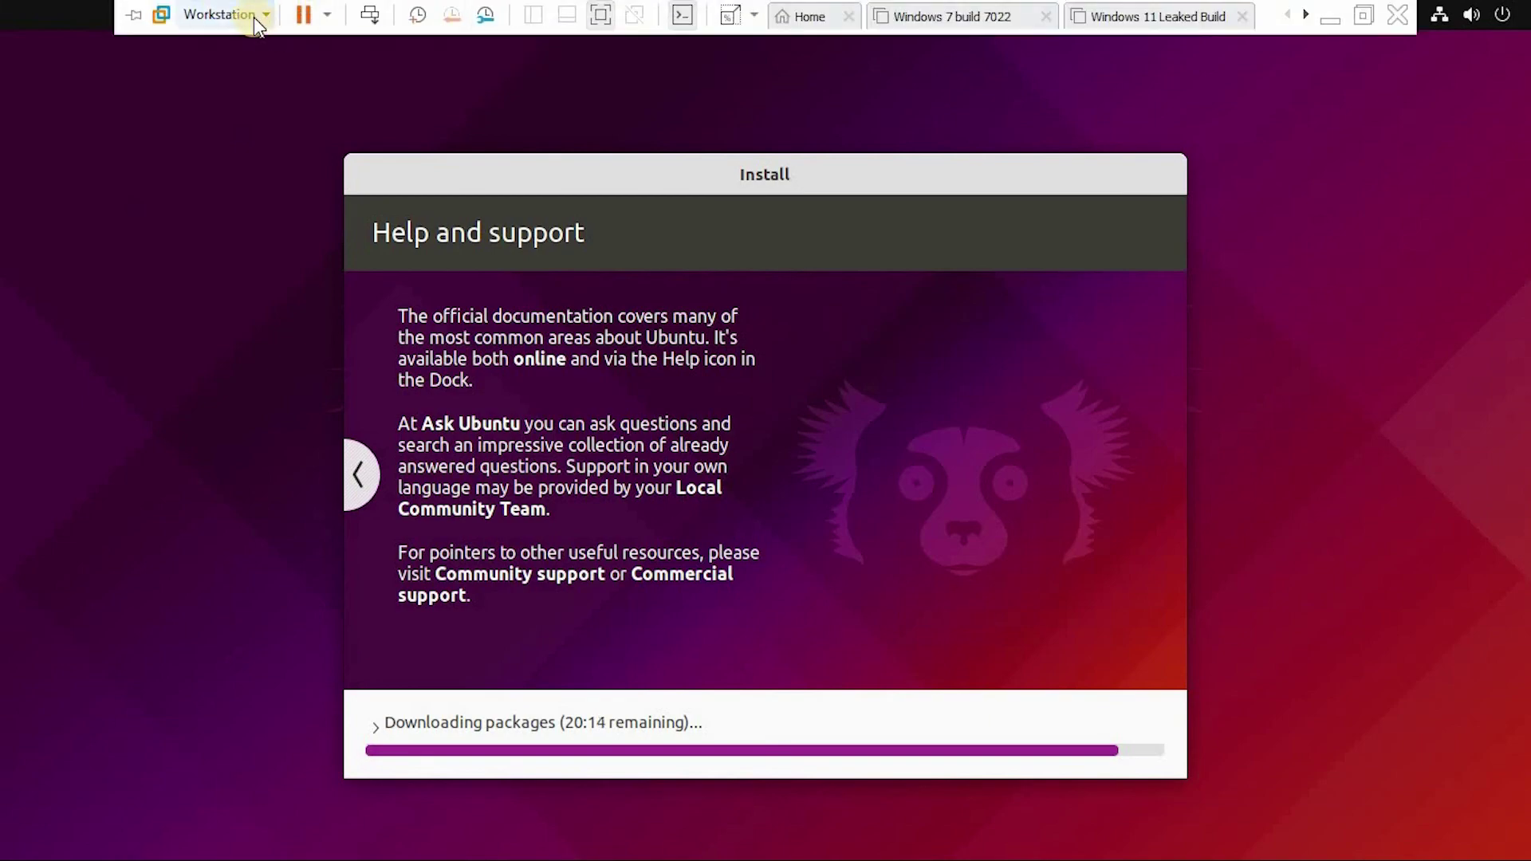
pyautogui.click(253, 15)
pyautogui.moveTo(232, 208)
pyautogui.click(374, 398)
pyautogui.click(542, 191)
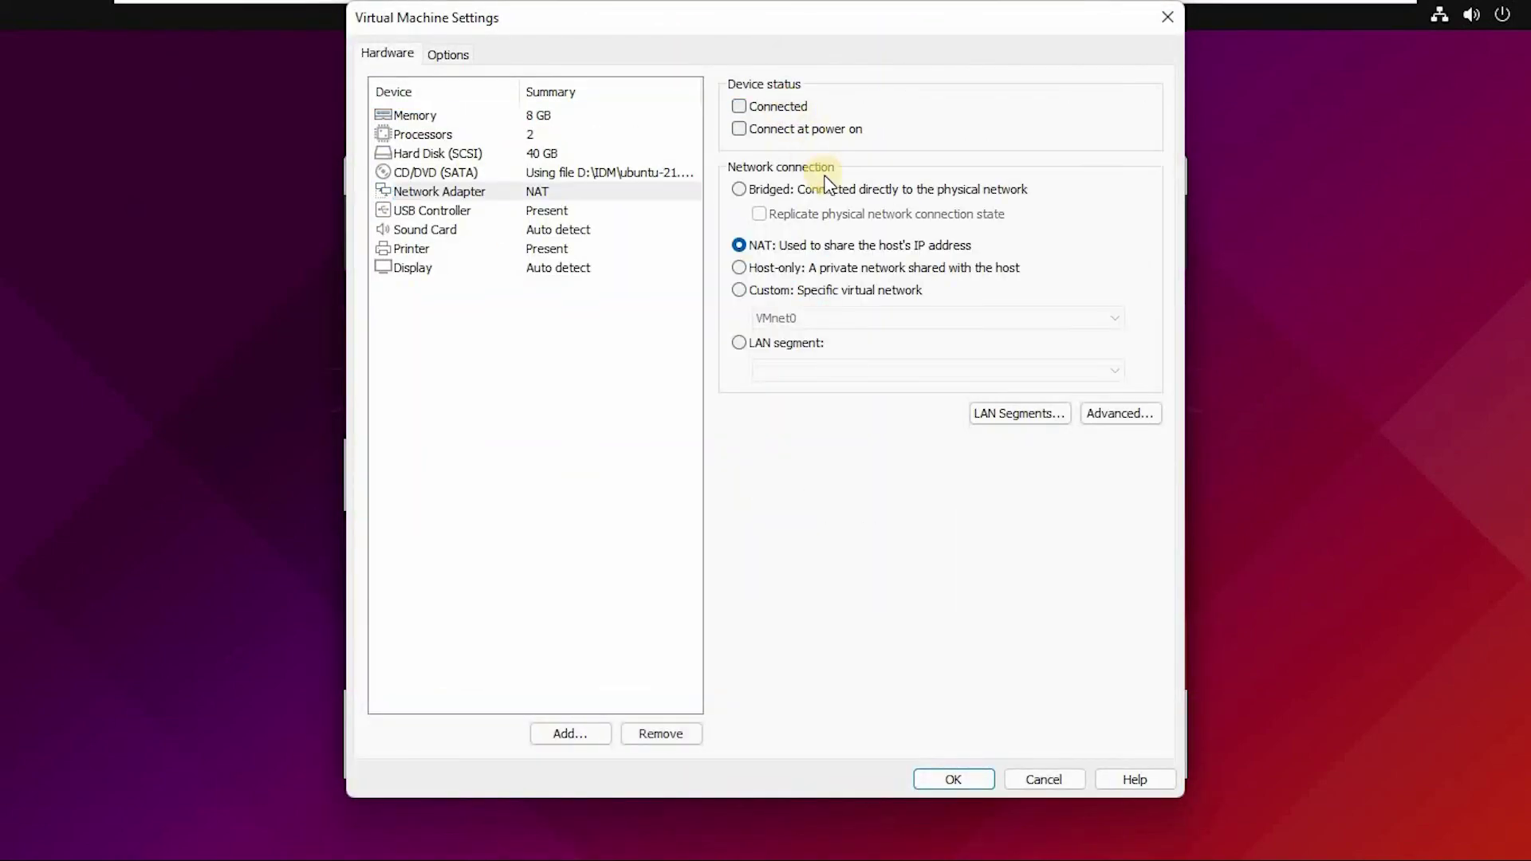
pyautogui.click(953, 779)
# Remove the network adapter from the virtual machine's hardware and apply the settings.
pyautogui.click(227, 15)
pyautogui.moveTo(232, 118)
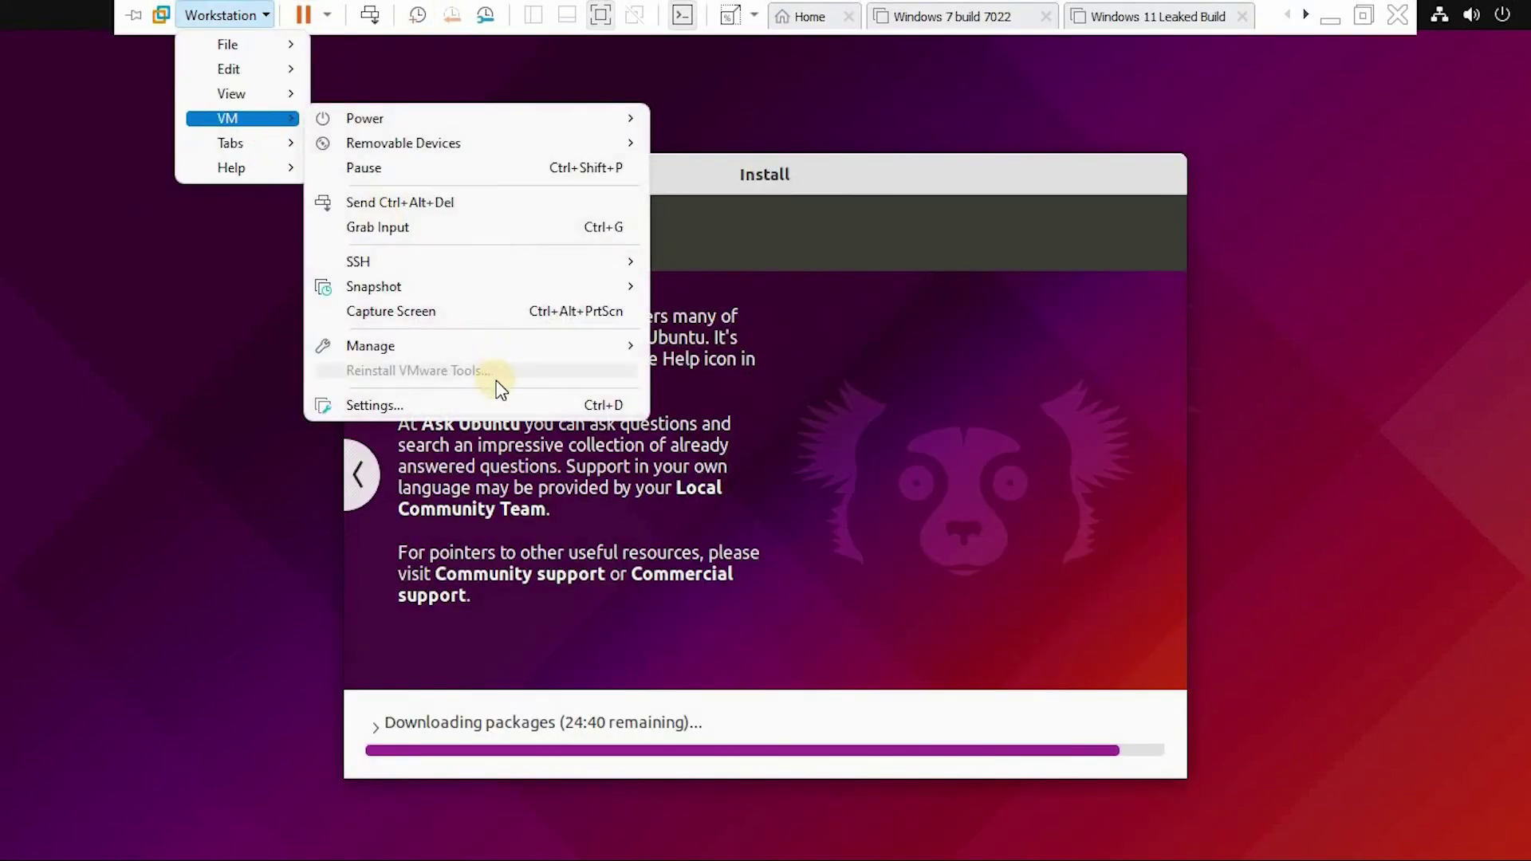
pyautogui.click(374, 402)
pyautogui.click(563, 193)
pyautogui.click(563, 210)
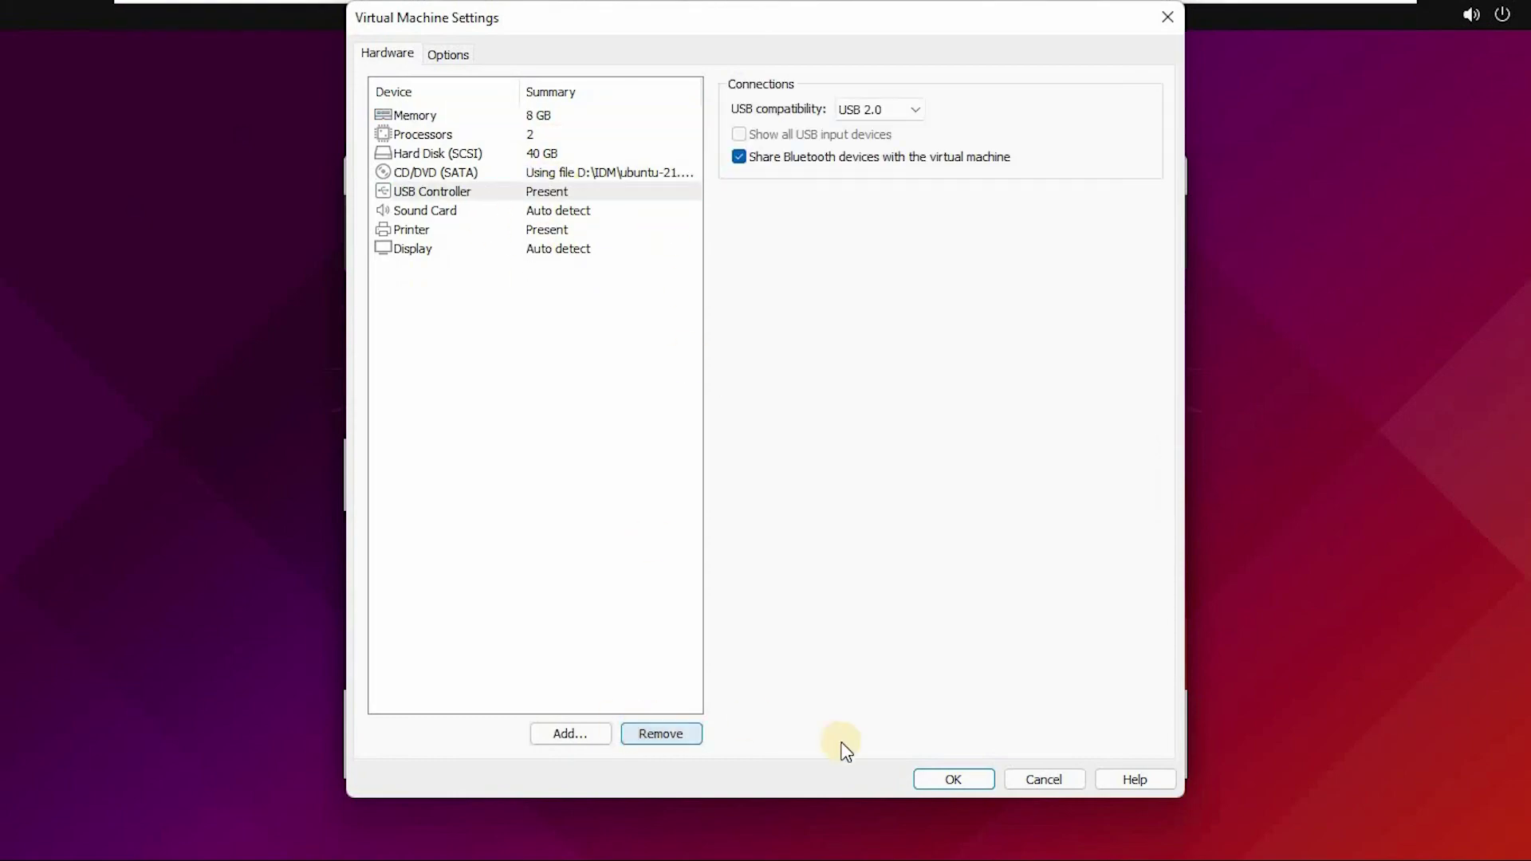
pyautogui.click(953, 779)
# Page back through the installer's slideshow while the installation finishes.
pyautogui.click(369, 466)
pyautogui.click(369, 464)
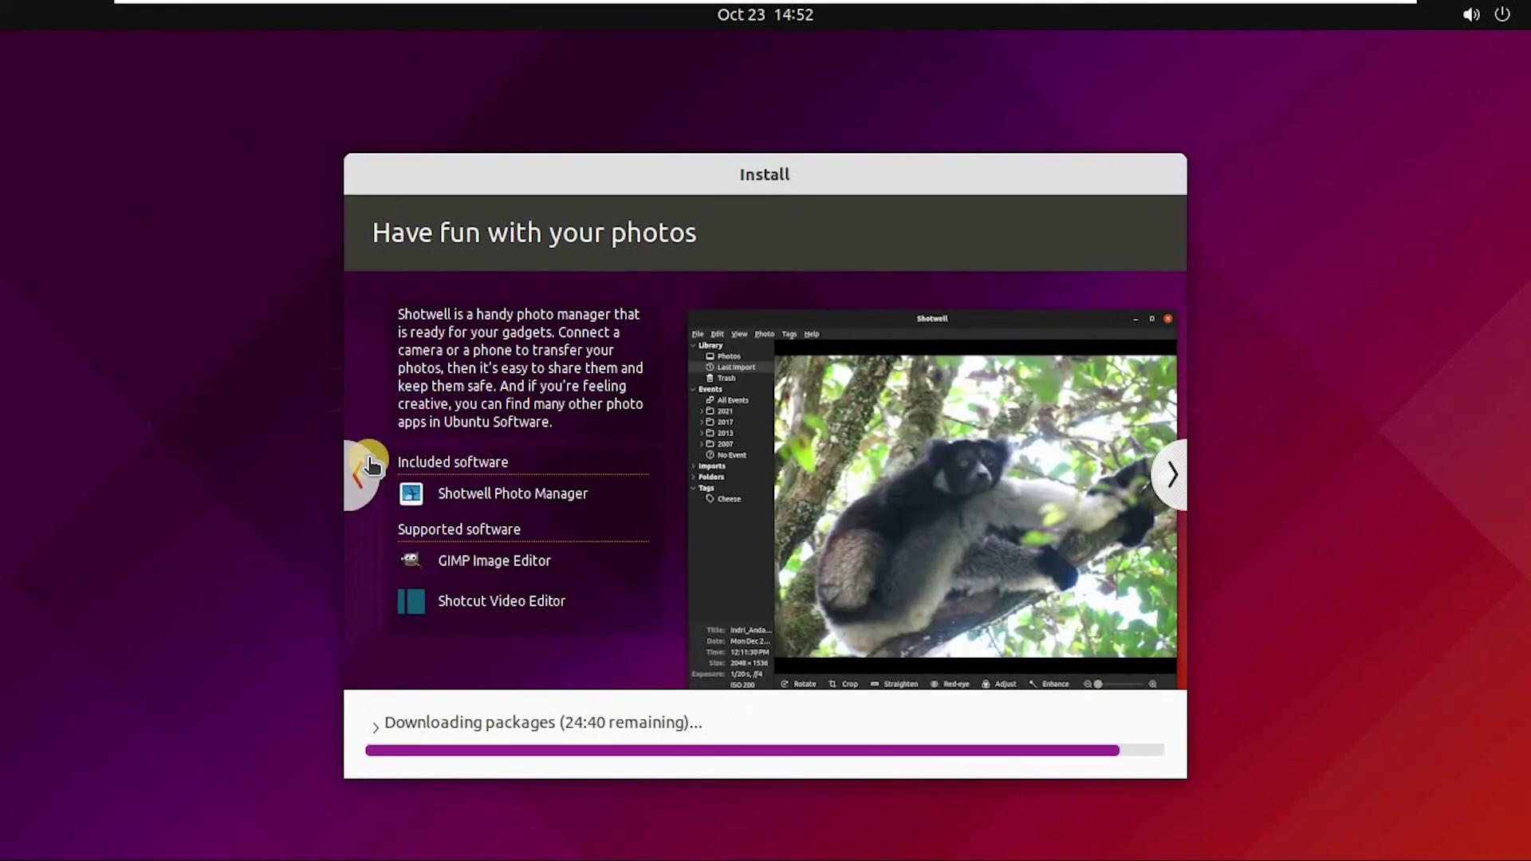
pyautogui.click(369, 461)
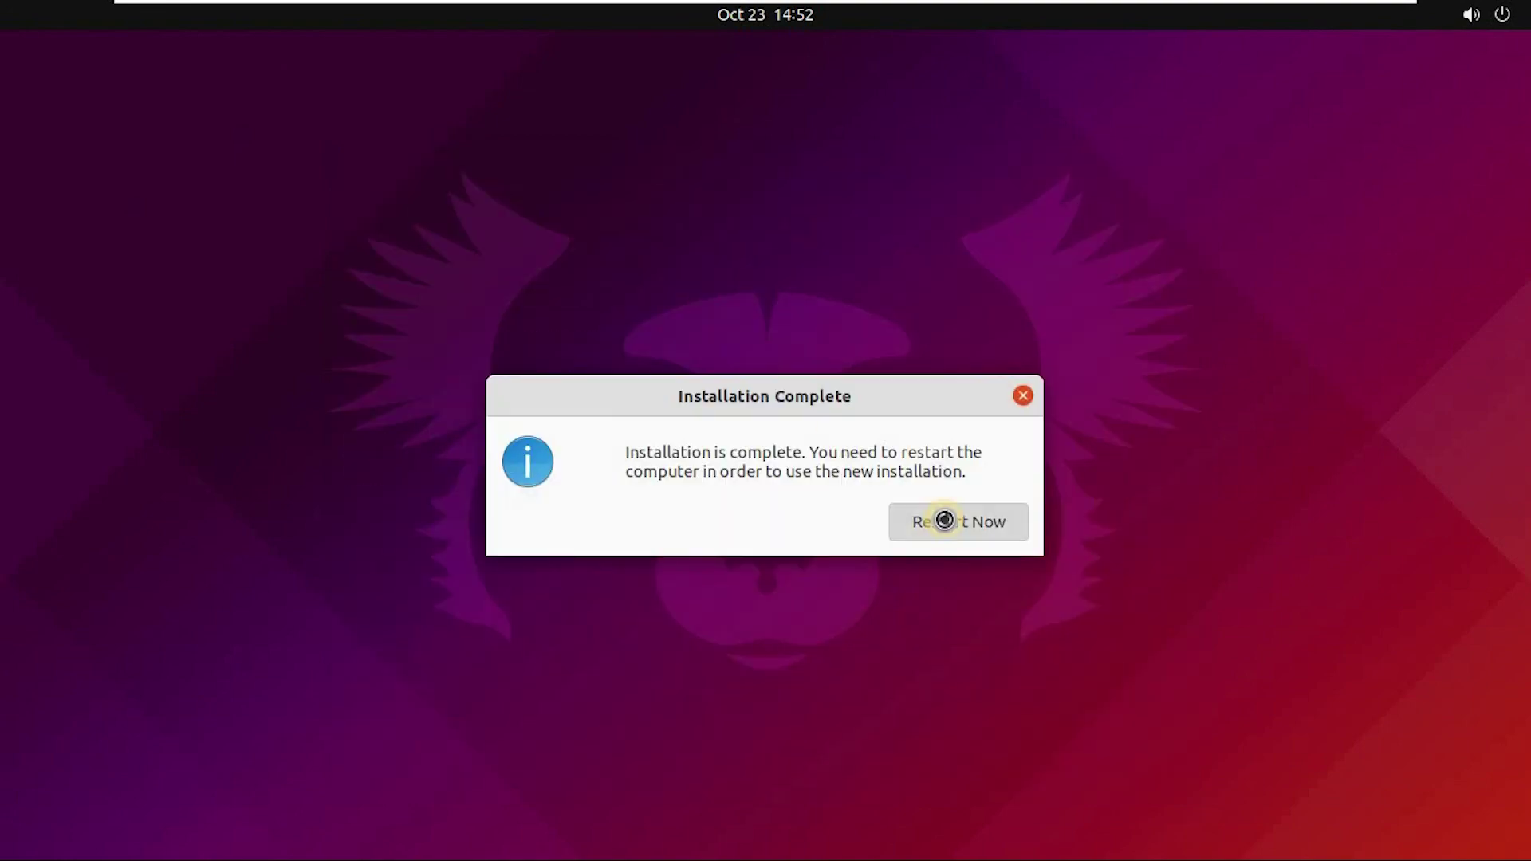
# Restart the computer after the installation and continue past the request to remove the installation medium.
pyautogui.click(944, 520)
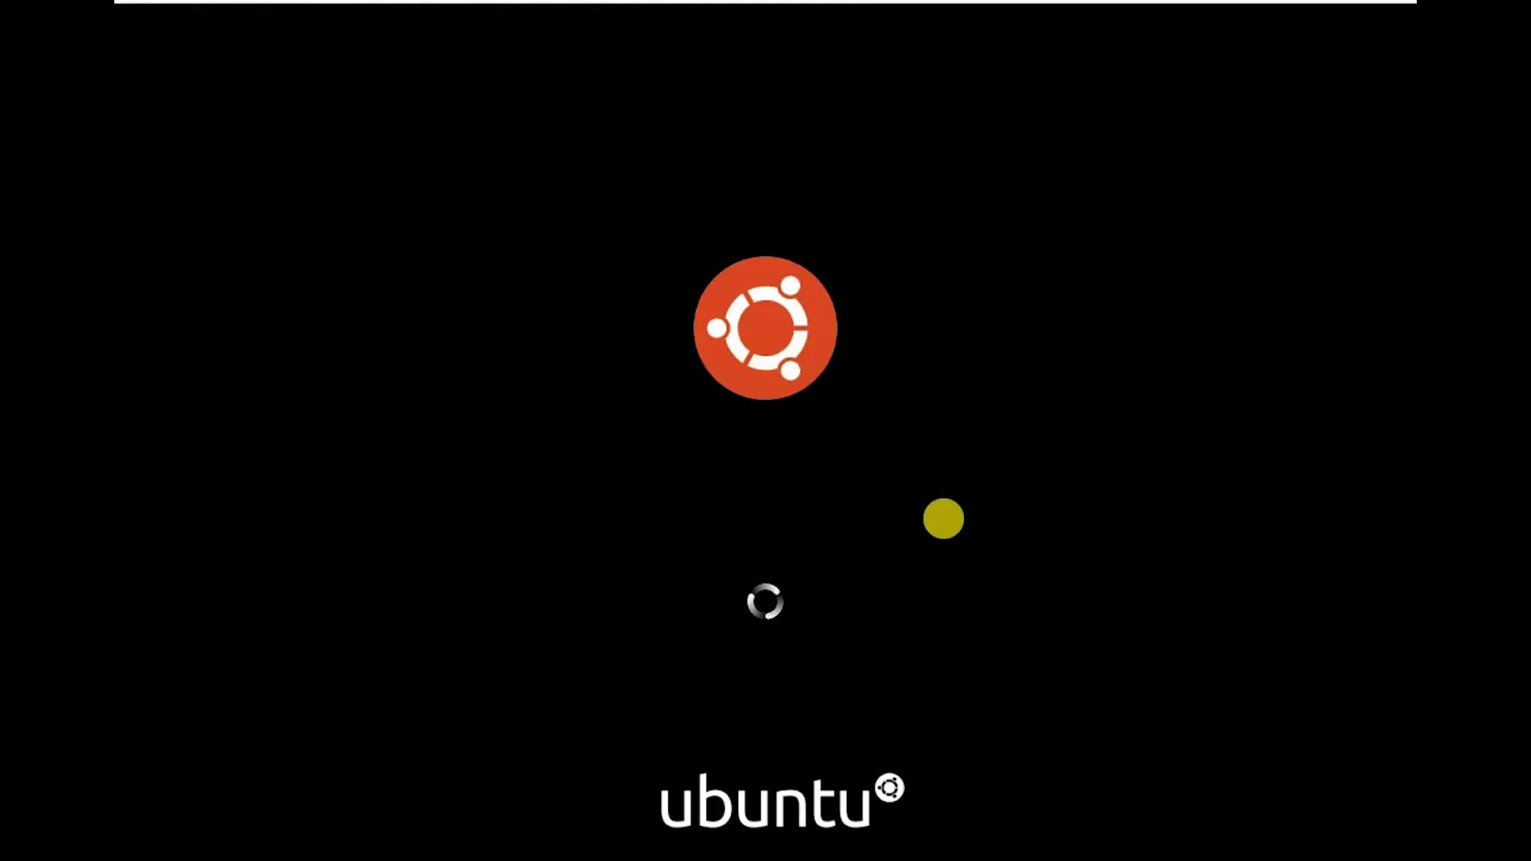
pyautogui.moveTo(908, 6)
pyautogui.click(221, 15)
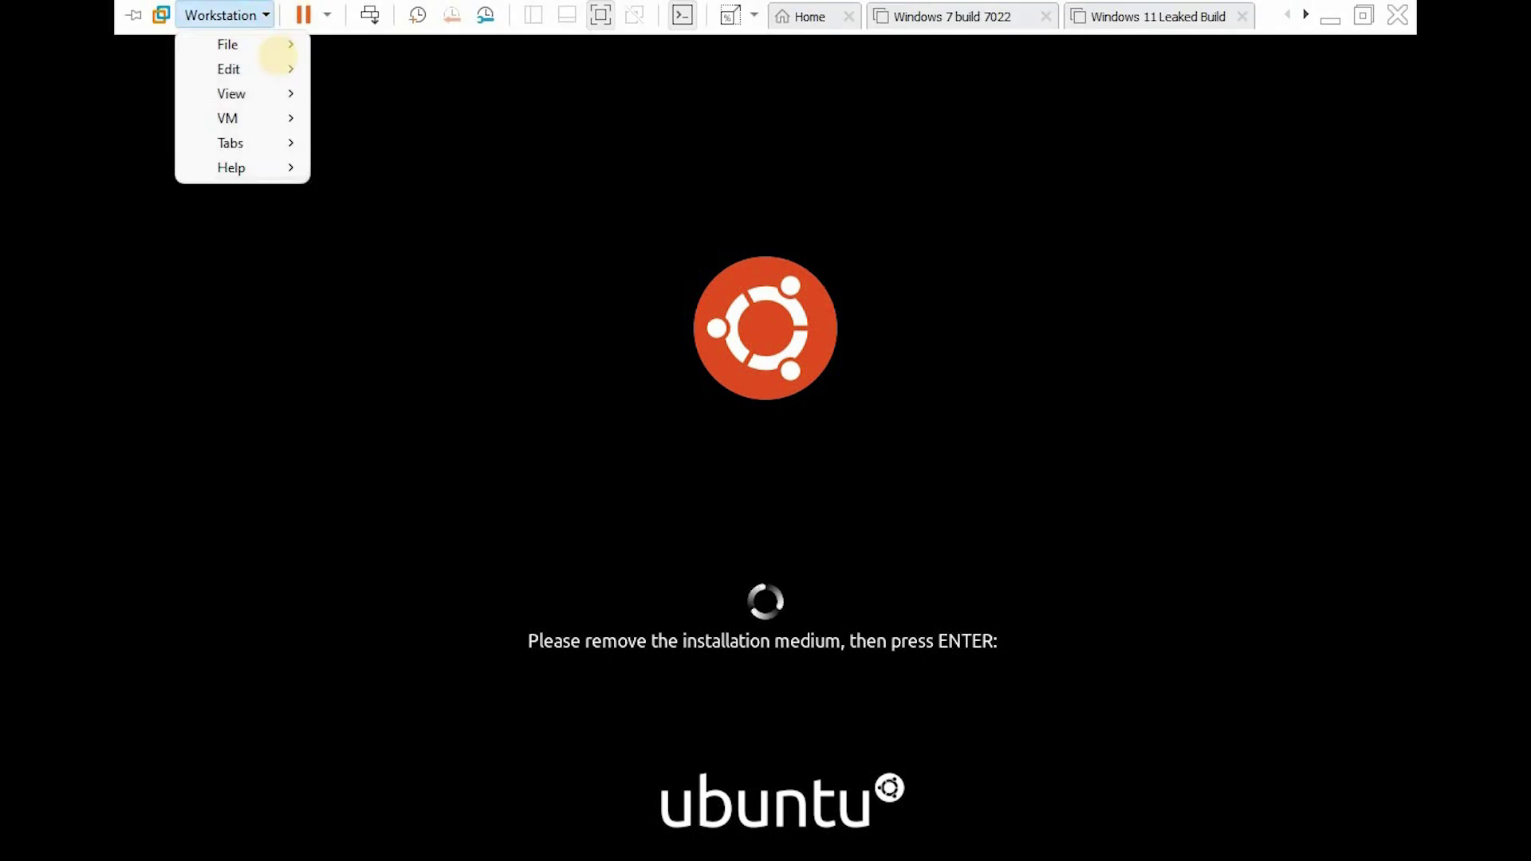
pyautogui.moveTo(227, 118)
pyautogui.moveTo(446, 142)
pyautogui.click(701, 529)
pyautogui.press('Return')
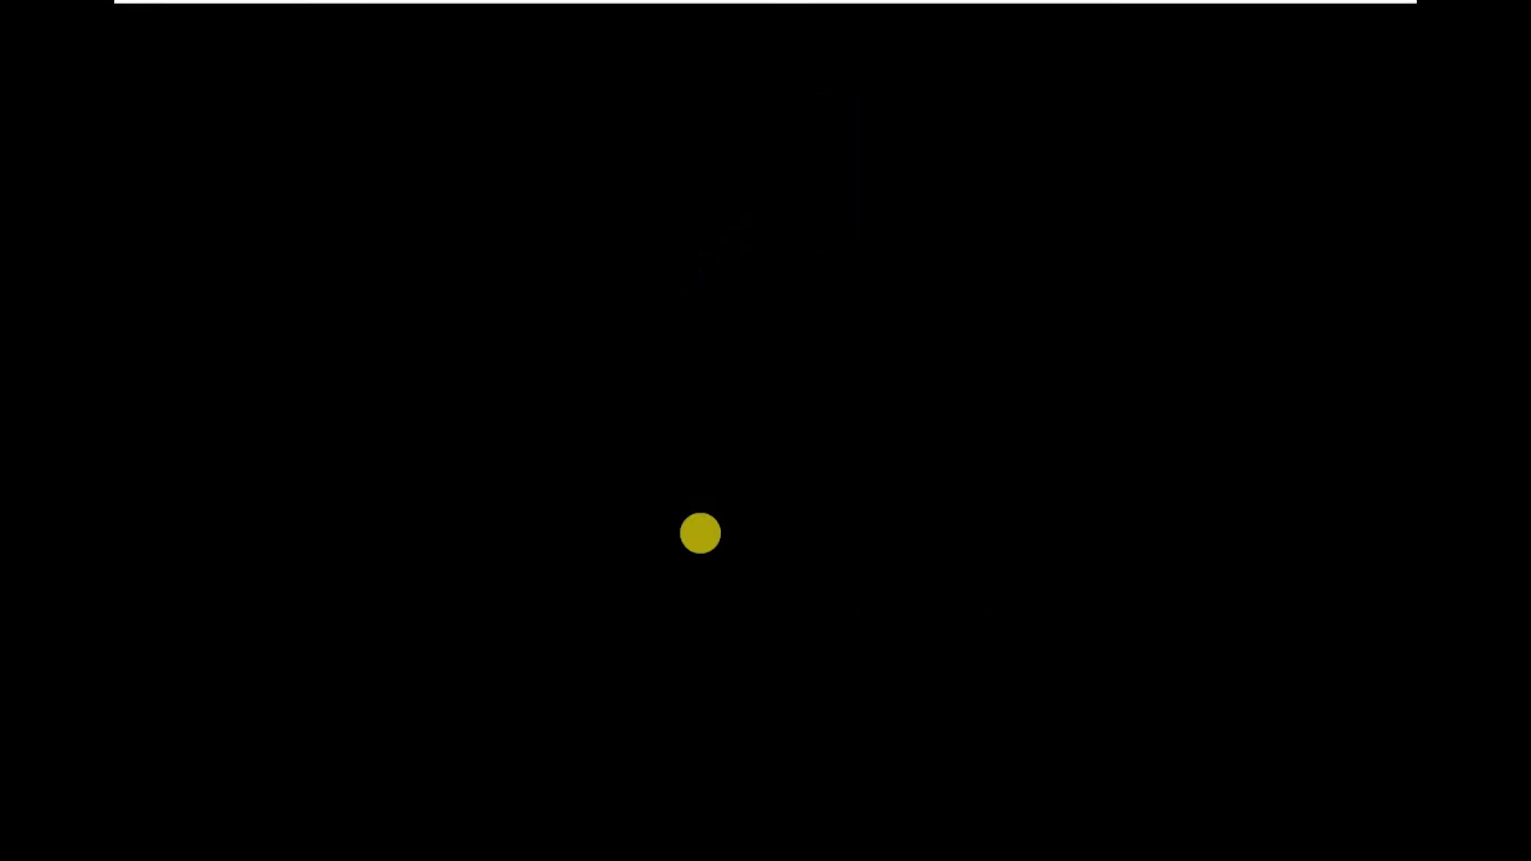
# Leave full screen and complete the Ubuntu welcome setup, keeping Yes, send system info to Canonical.
pyautogui.click(601, 15)
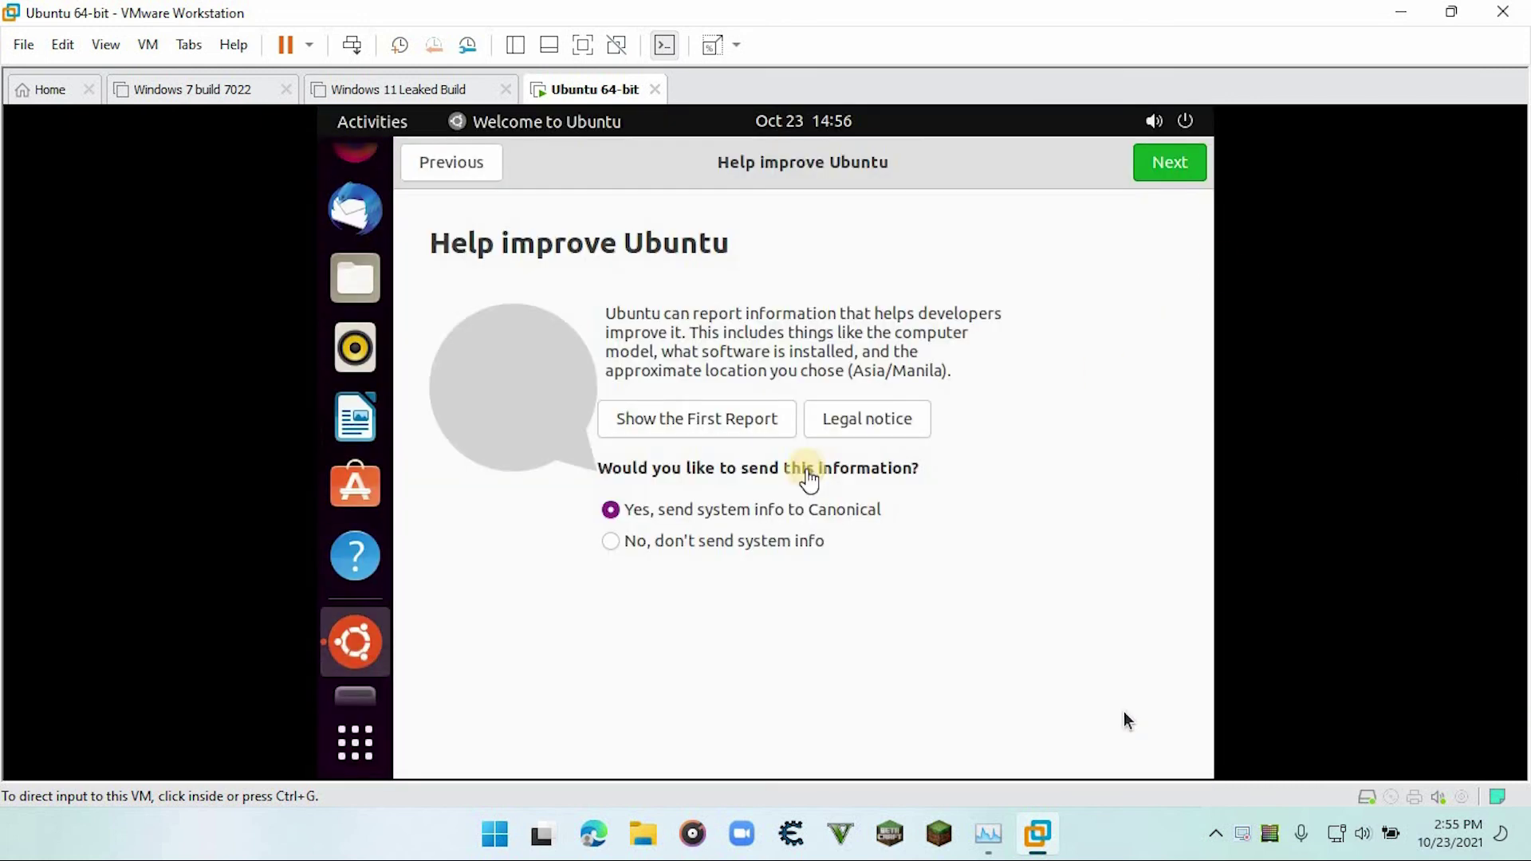
pyautogui.click(1168, 162)
pyautogui.click(1169, 162)
pyautogui.click(1169, 162)
# Show all installed applications in Ubuntu and browse through the application pages.
pyautogui.click(104, 43)
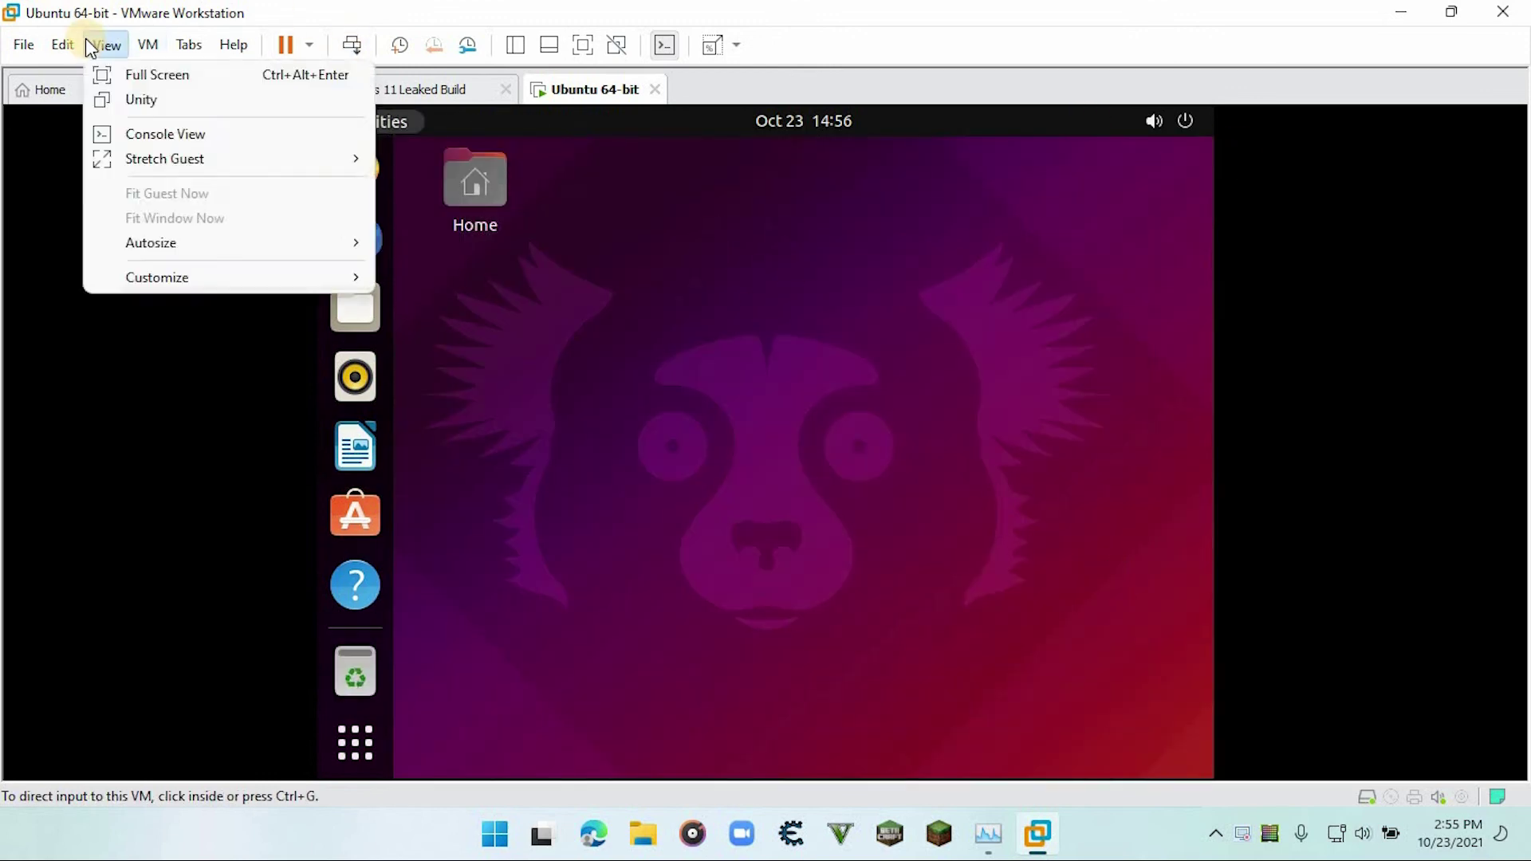
pyautogui.click(412, 483)
pyautogui.click(354, 741)
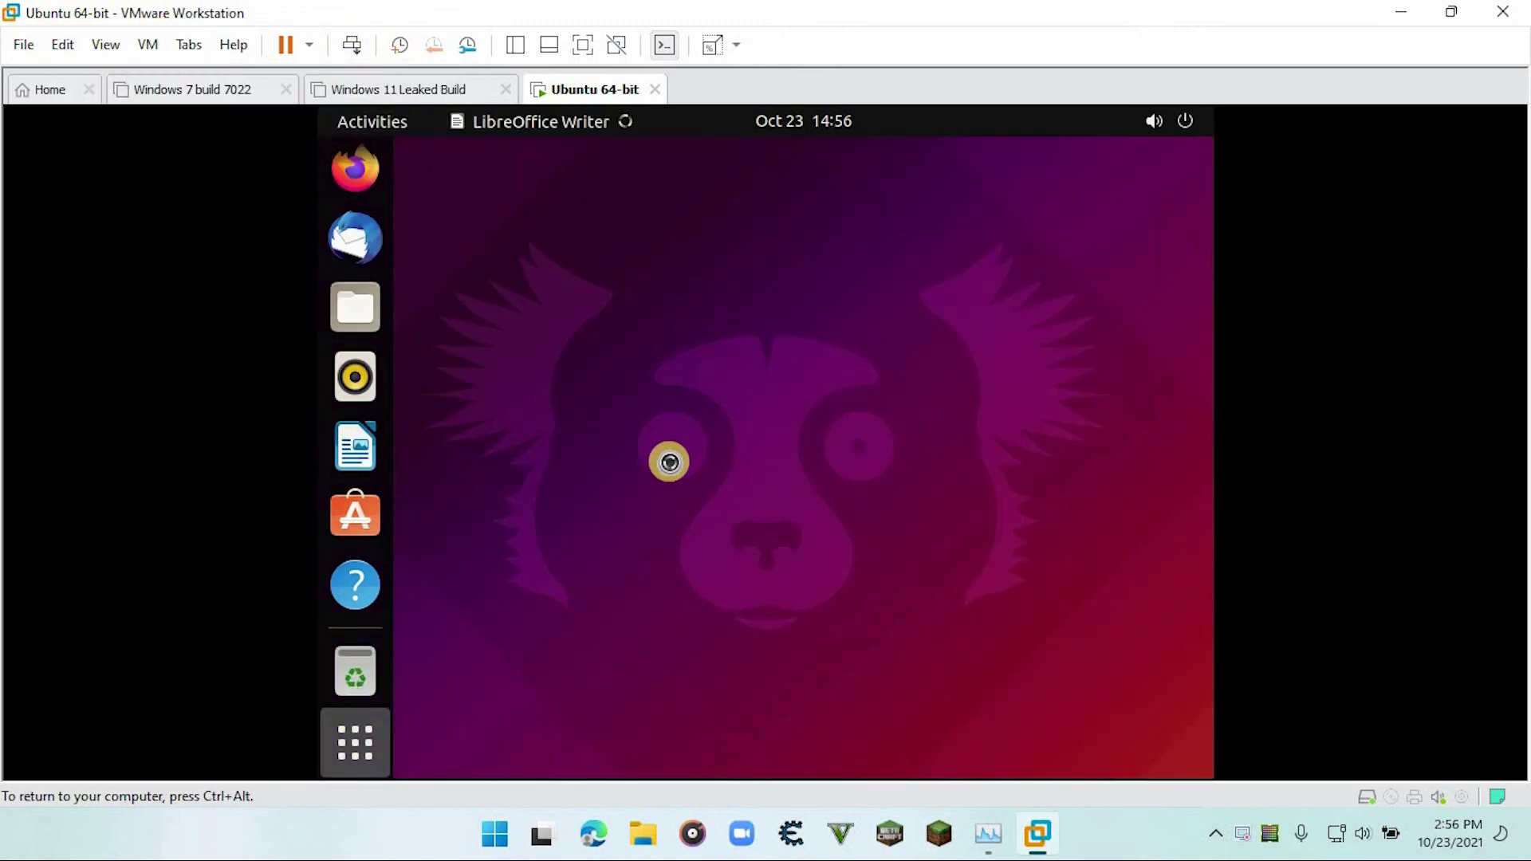
pyautogui.scroll(-1, 823, 625)
pyautogui.scroll(1, 816, 611)
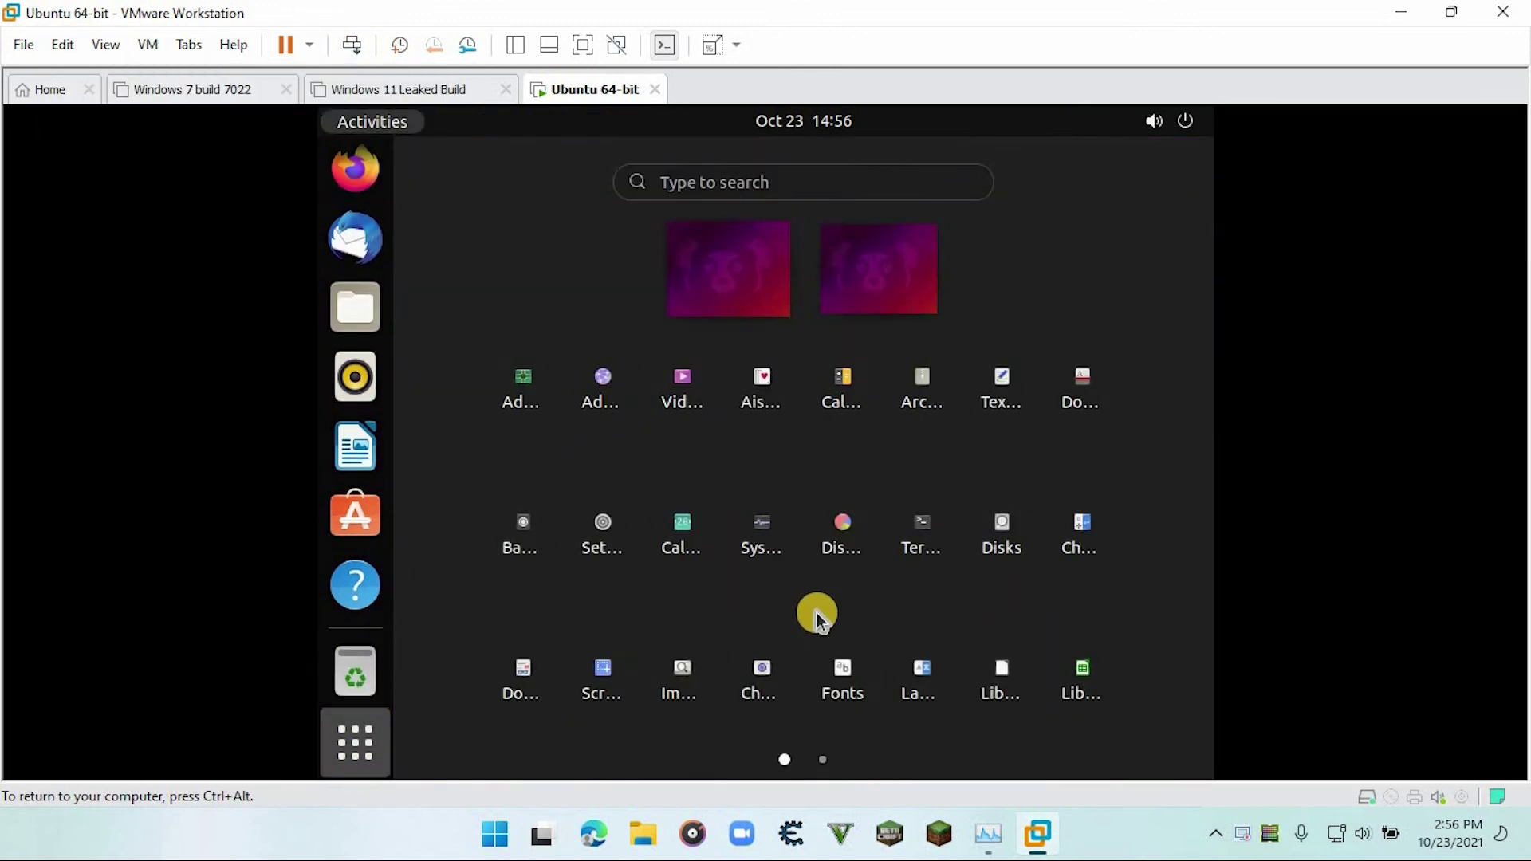